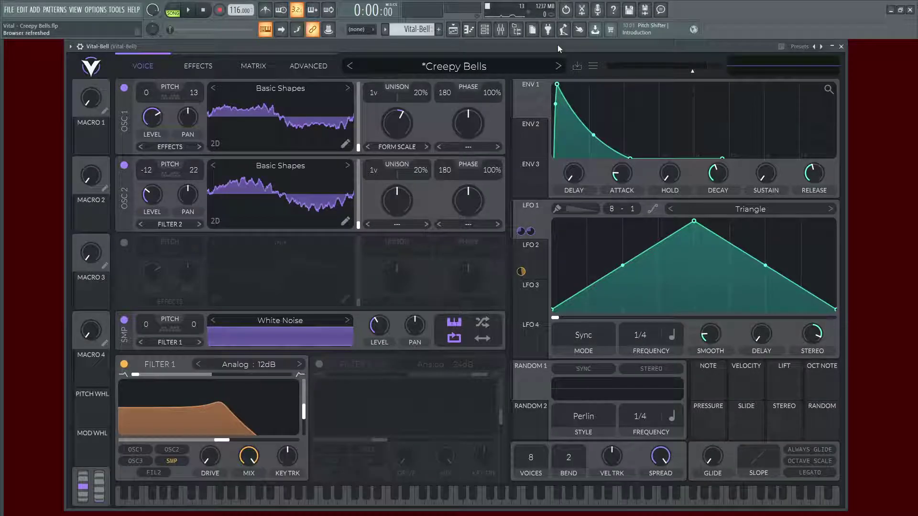
Step: Play the Creepy Bells song, scroll Vital's effects chain down to Reverb, and bring up the playlist
key(space)
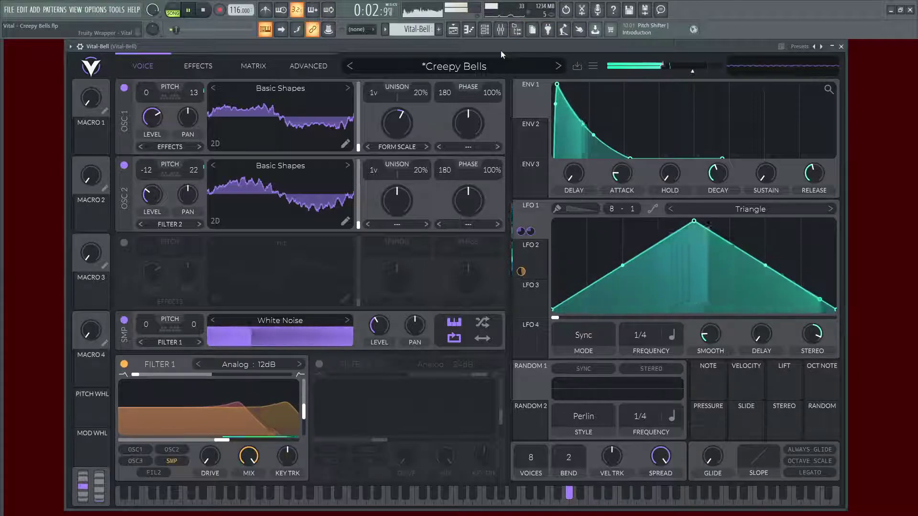
click(189, 65)
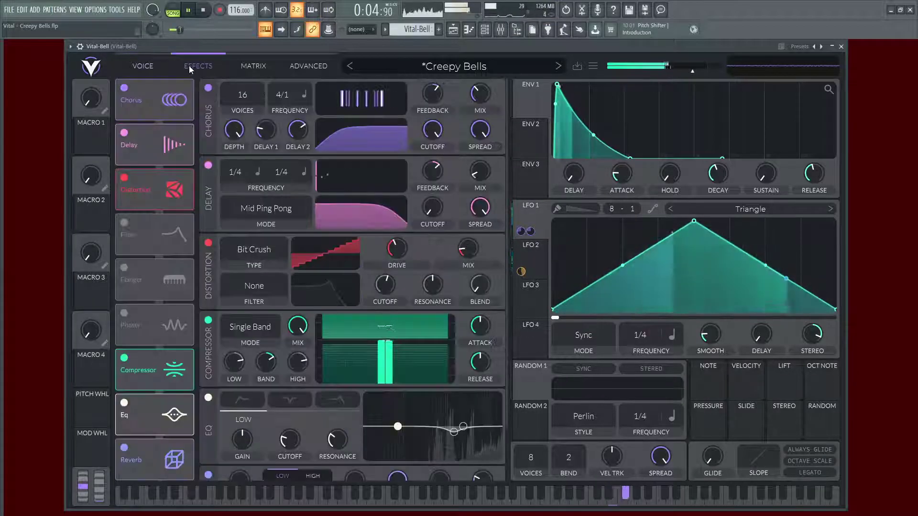
scroll(217, 138, down, 3)
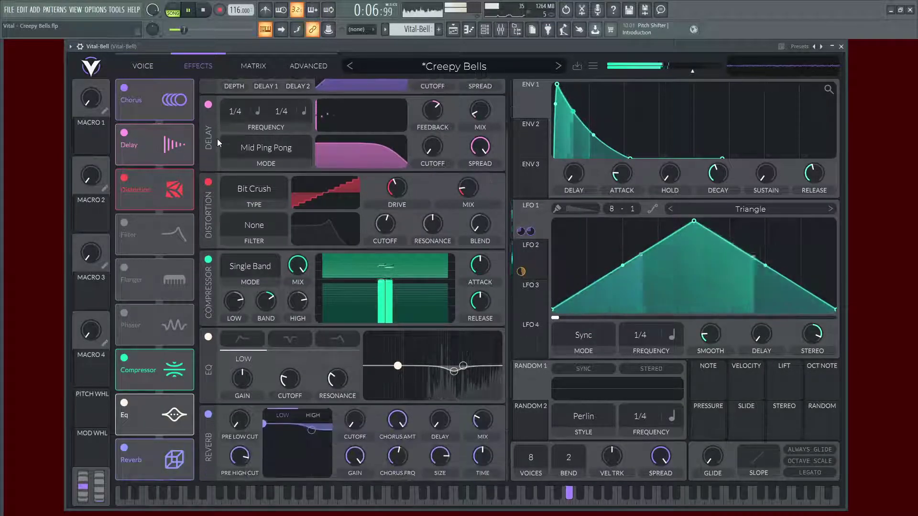
key(F5)
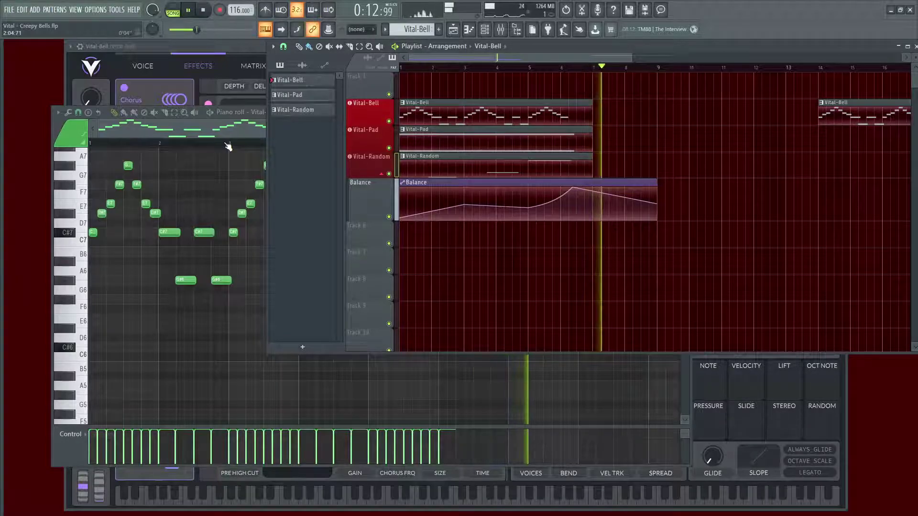
Step: Close the piano roll, audition with Vital-Bell briefly muted, then mute Vital-Pad and Vital-Random
key(F7)
key(F7)
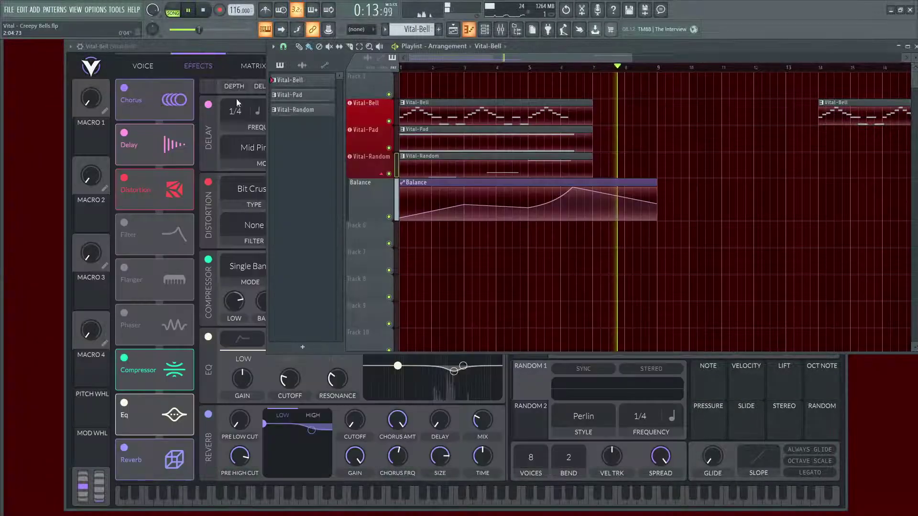
click(207, 15)
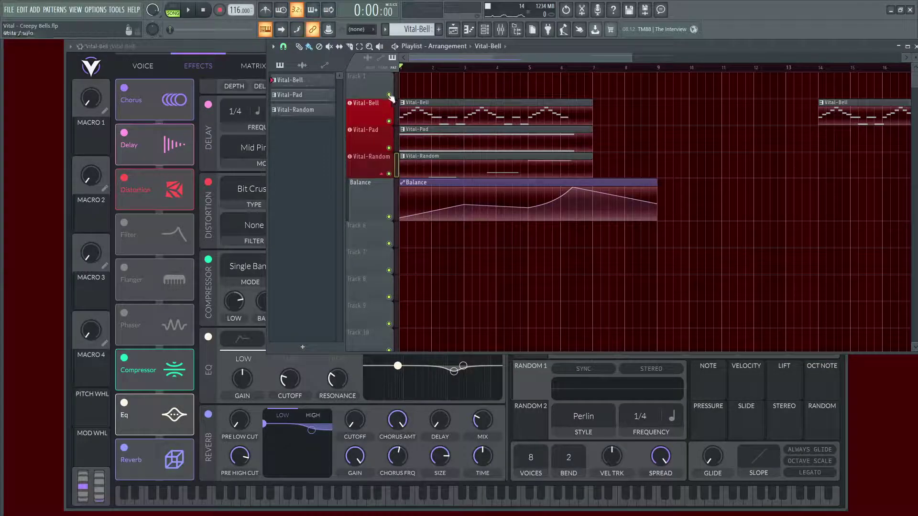
click(389, 121)
key(space)
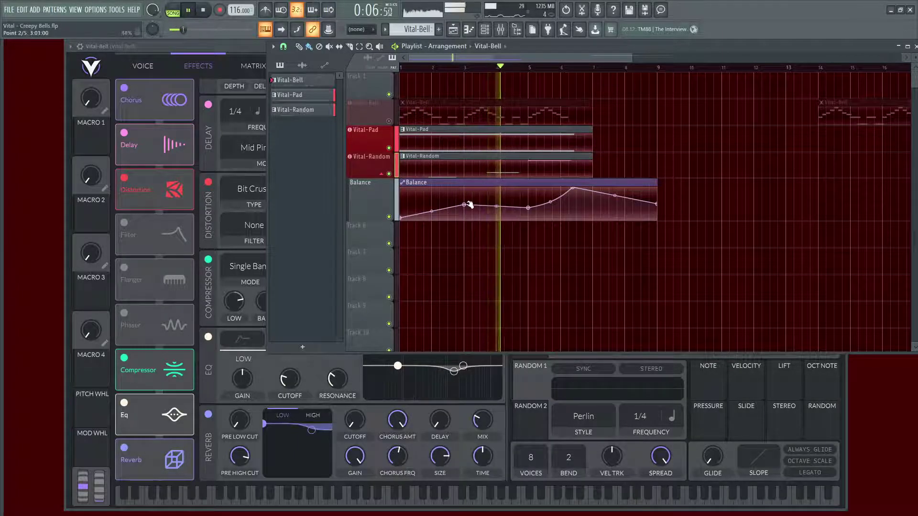
click(389, 122)
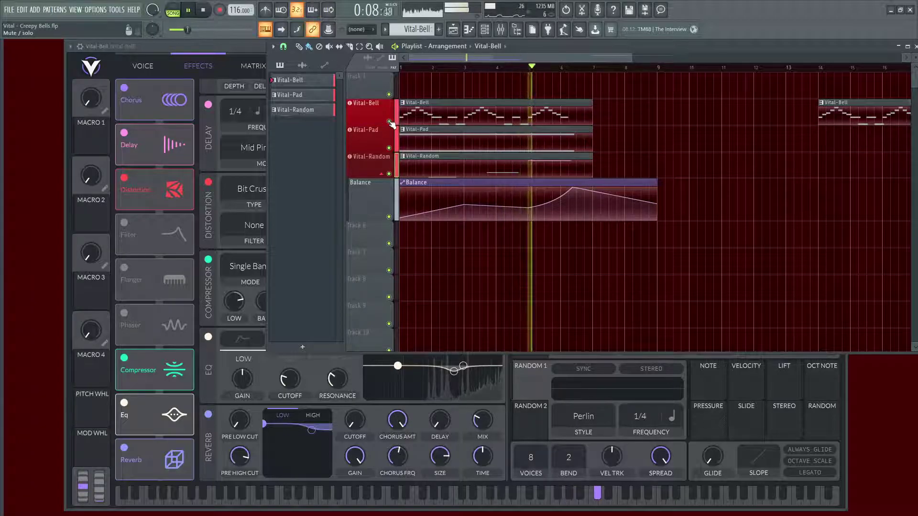
key(space)
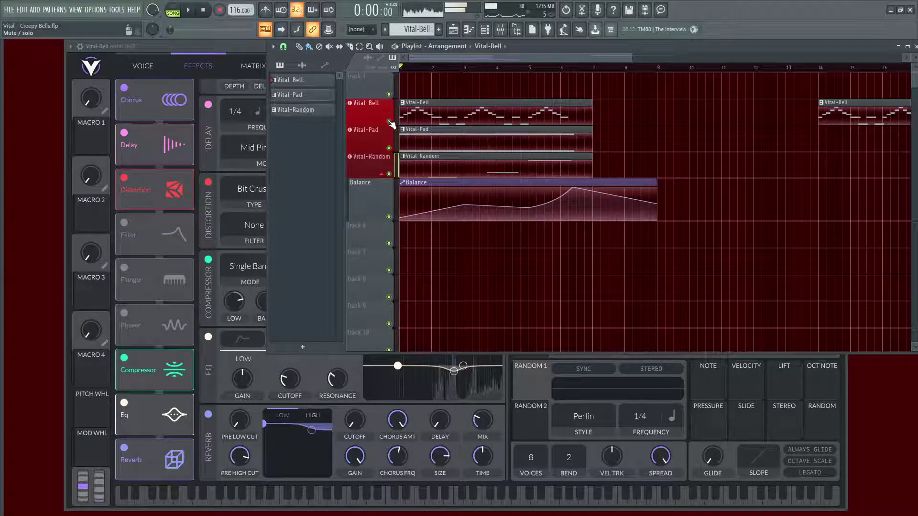
click(389, 149)
click(389, 174)
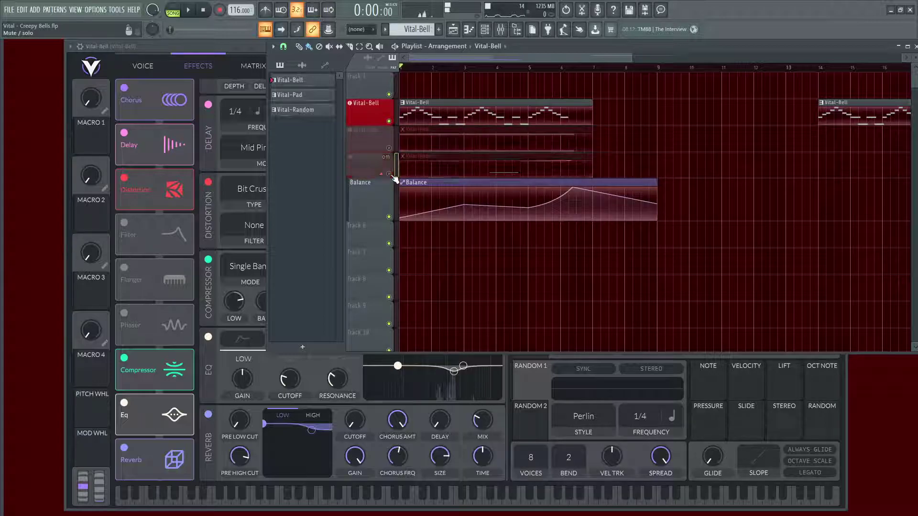
Step: Bring up Vital's oscillator page and audition the isolated bell
click(219, 45)
click(152, 65)
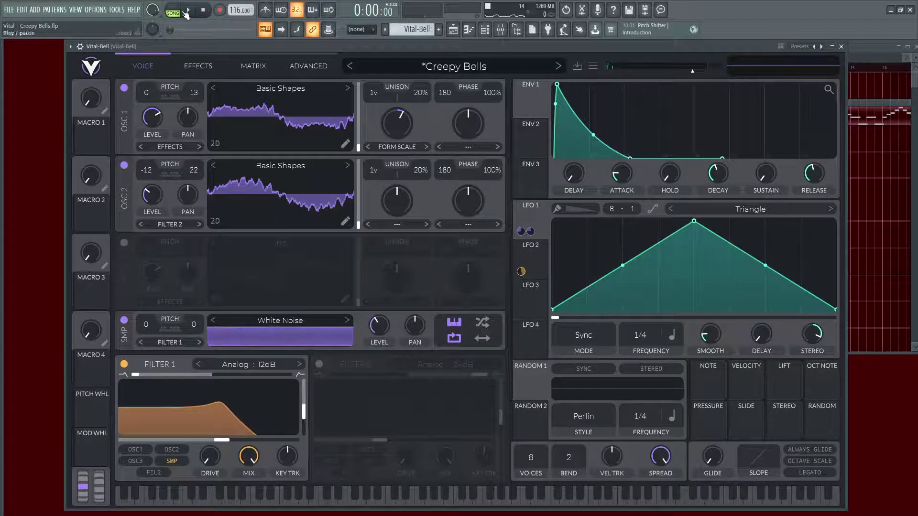
click(188, 10)
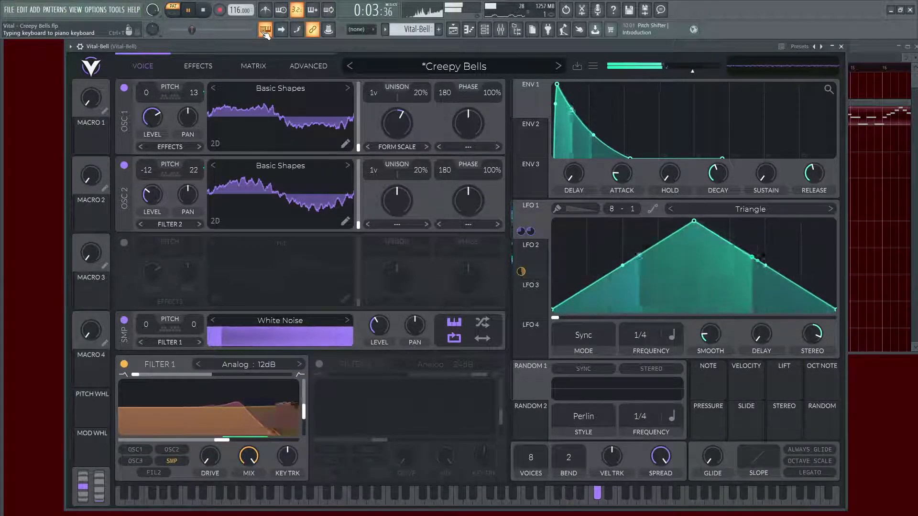
key(space)
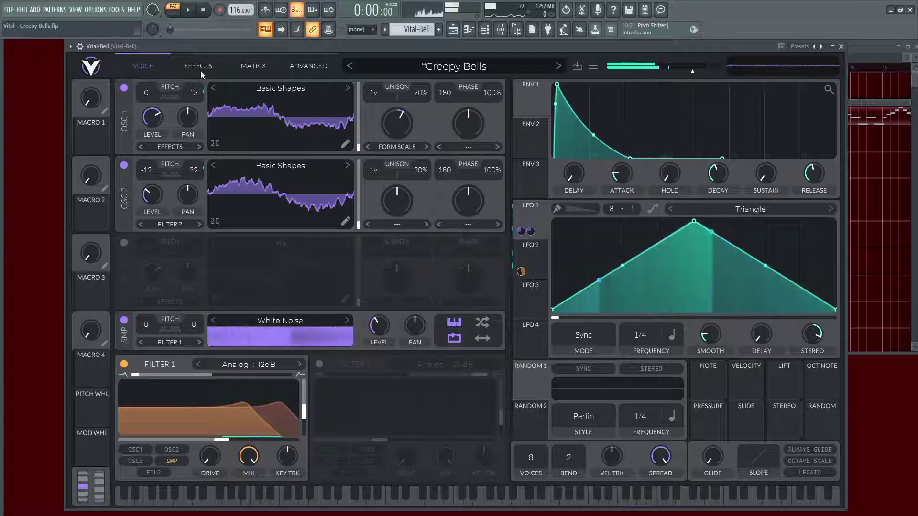
Step: Switch off the Compressor, Distortion and Delay effects
click(200, 69)
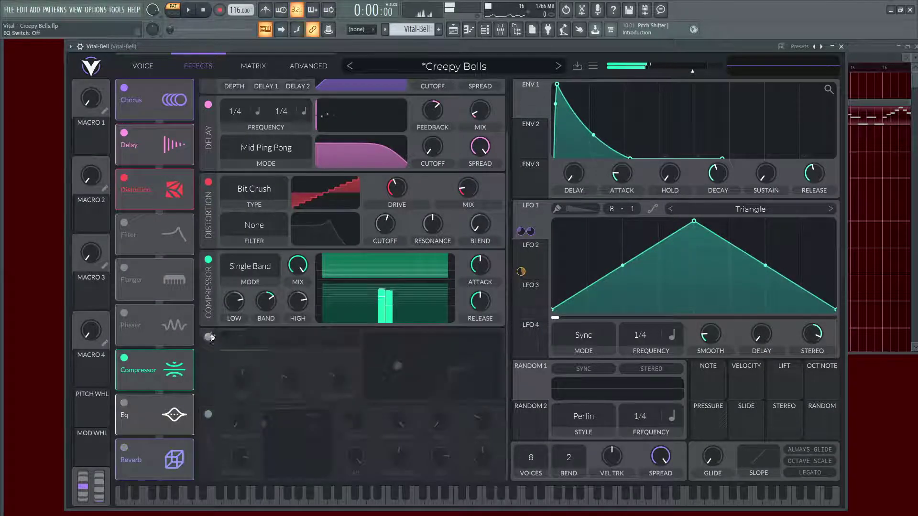
click(207, 260)
click(208, 182)
click(208, 104)
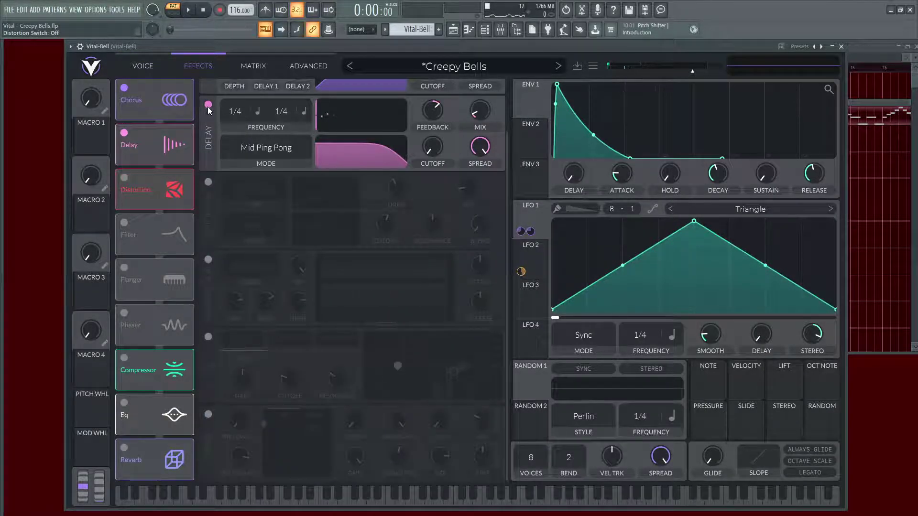
Step: Bypass the pan modulations on OSC 1 and OSC 2 and the Filter 1 modulation
click(148, 69)
right_click(193, 110)
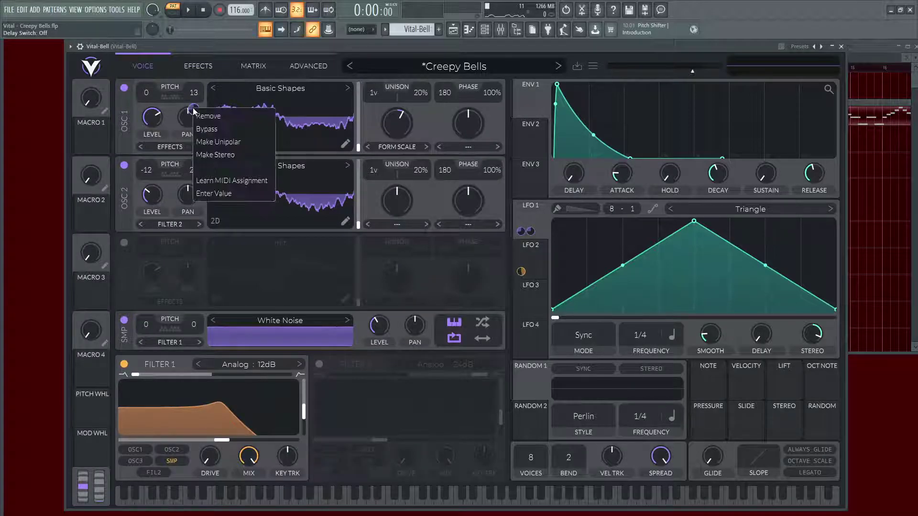
click(206, 129)
right_click(193, 186)
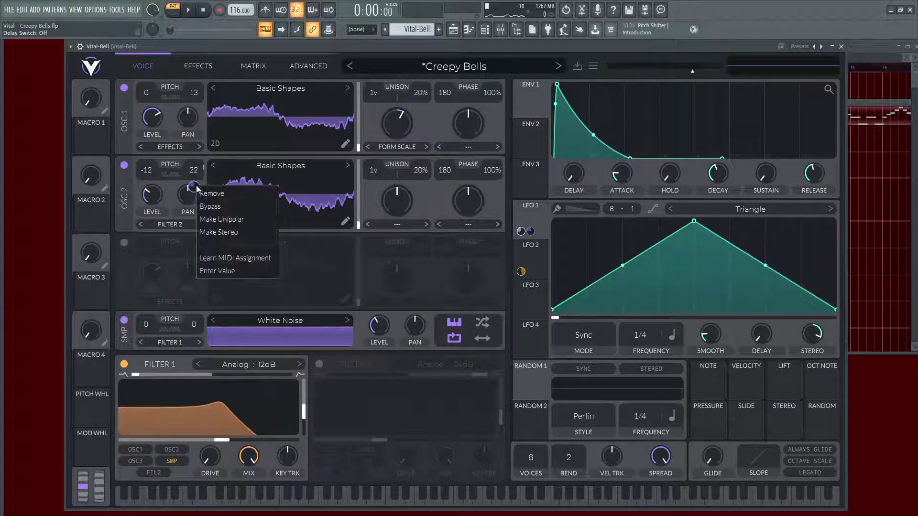
click(218, 206)
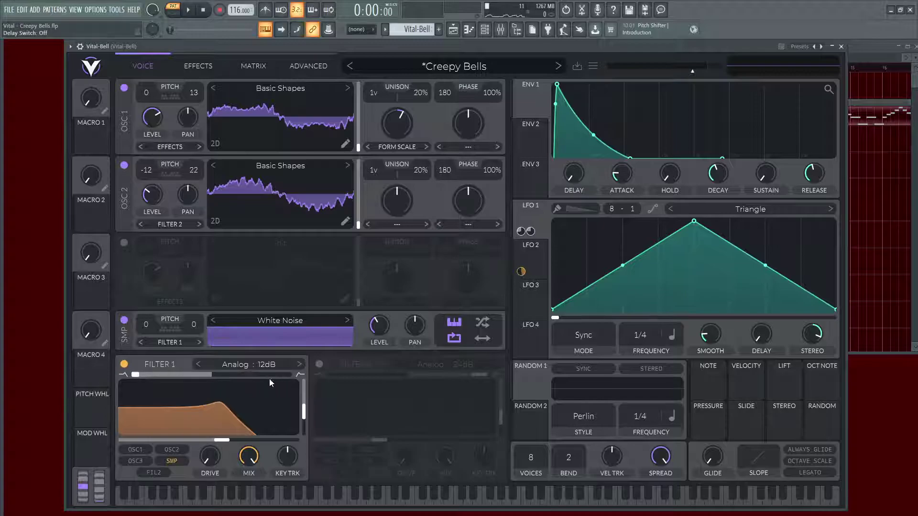
right_click(225, 440)
right_click(205, 428)
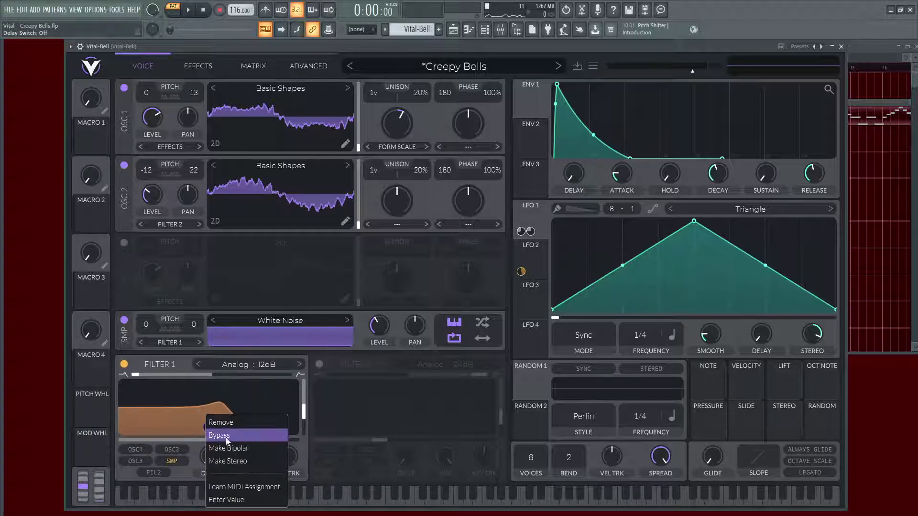
click(226, 436)
Step: Switch off Filter 1, the noise sampler and OSC 2
click(124, 363)
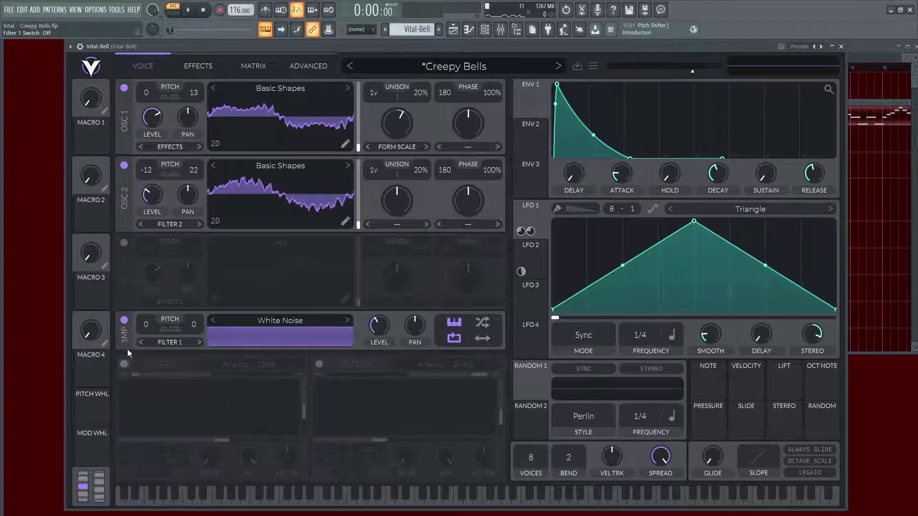
click(124, 319)
click(124, 166)
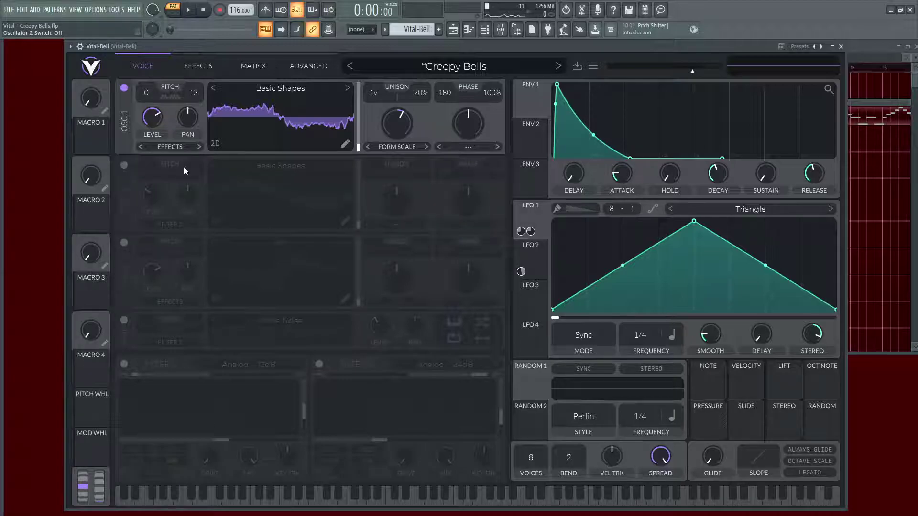
key(space)
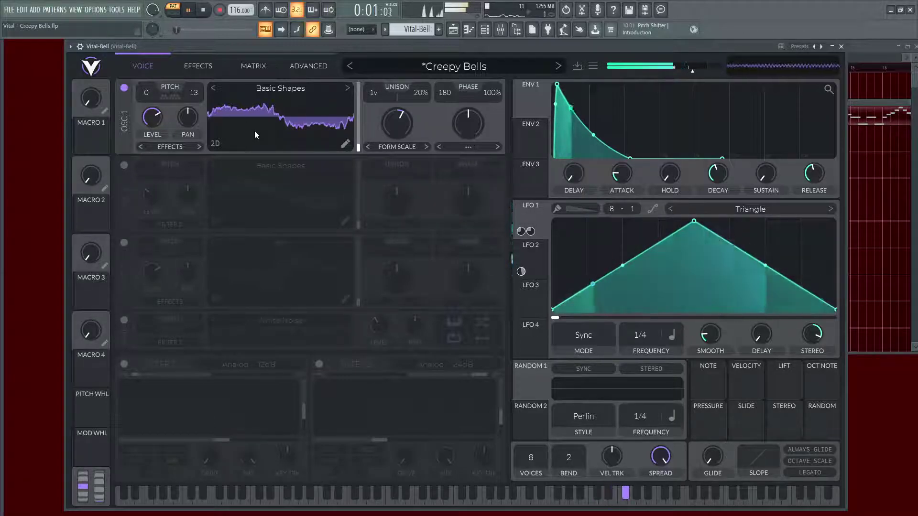
key(space)
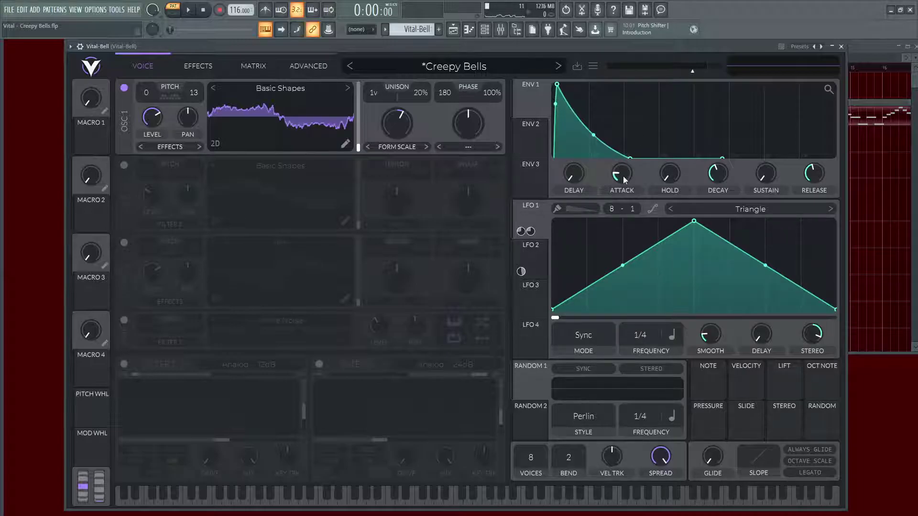
key(space)
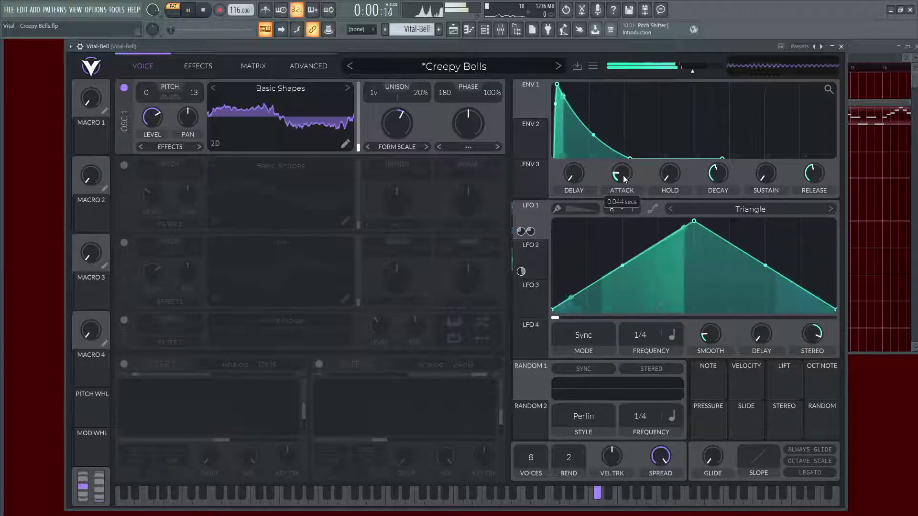
mouse_move(623, 175)
mouse_down()
mouse_move(624, 202)
mouse_move(620, 176)
mouse_up()
key(space)
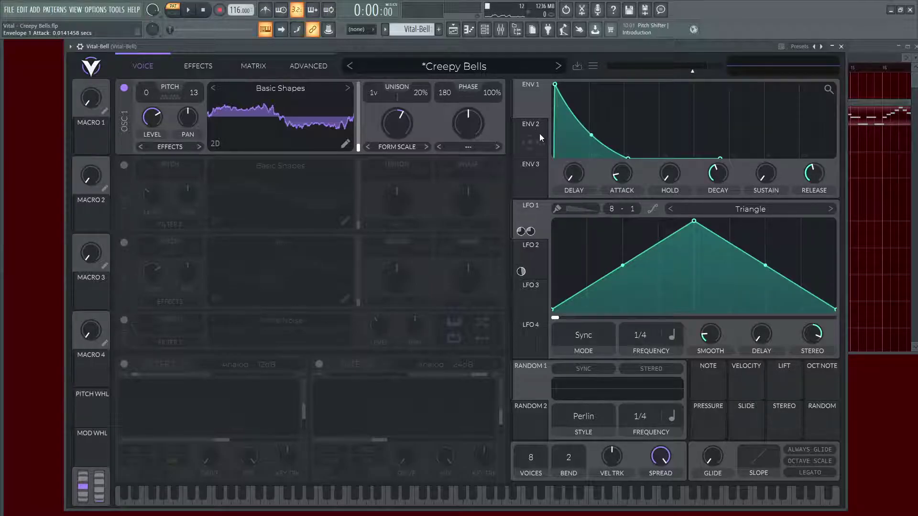
key(space)
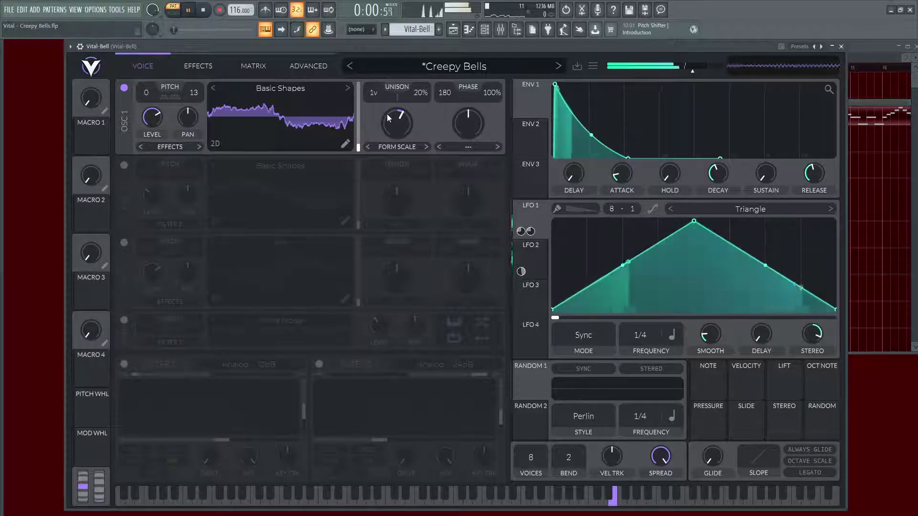
key(space)
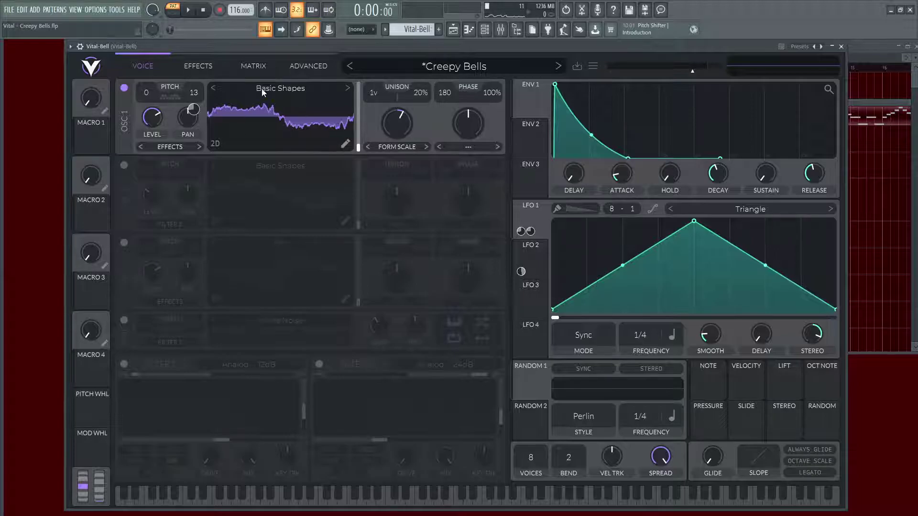
click(344, 144)
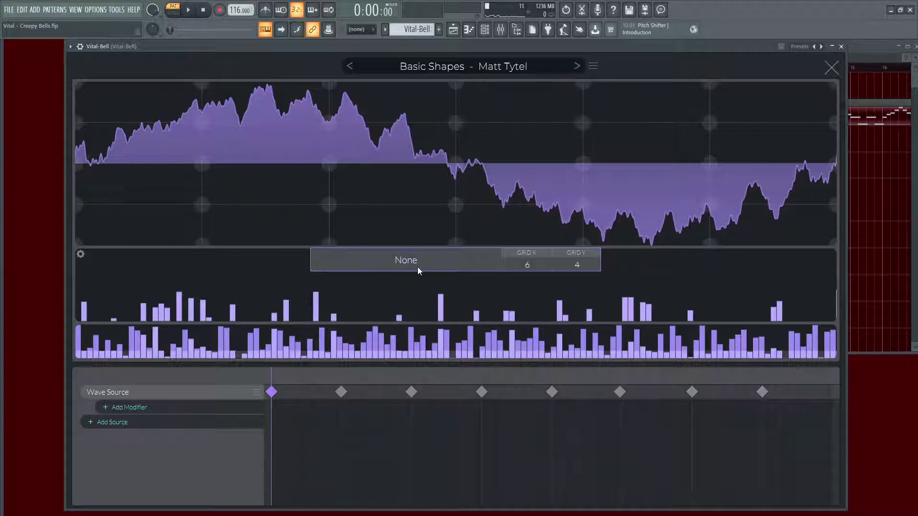
click(831, 68)
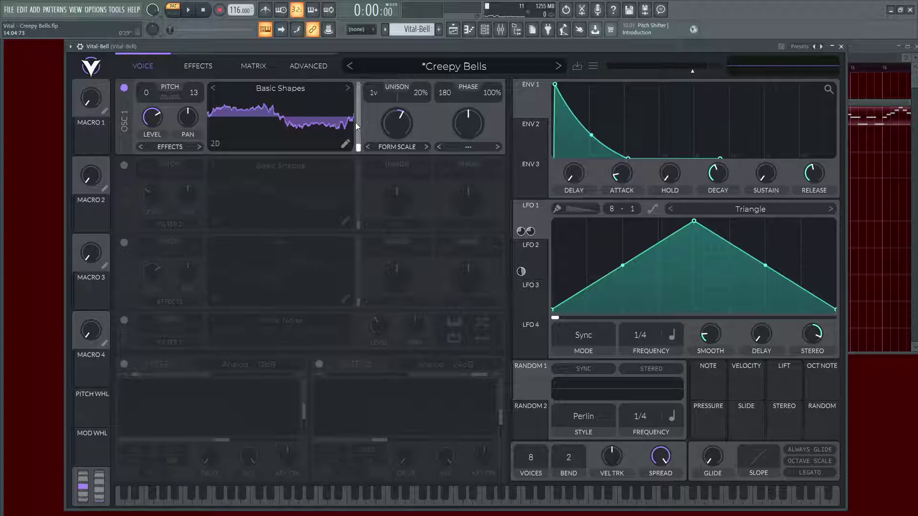
right_click(269, 115)
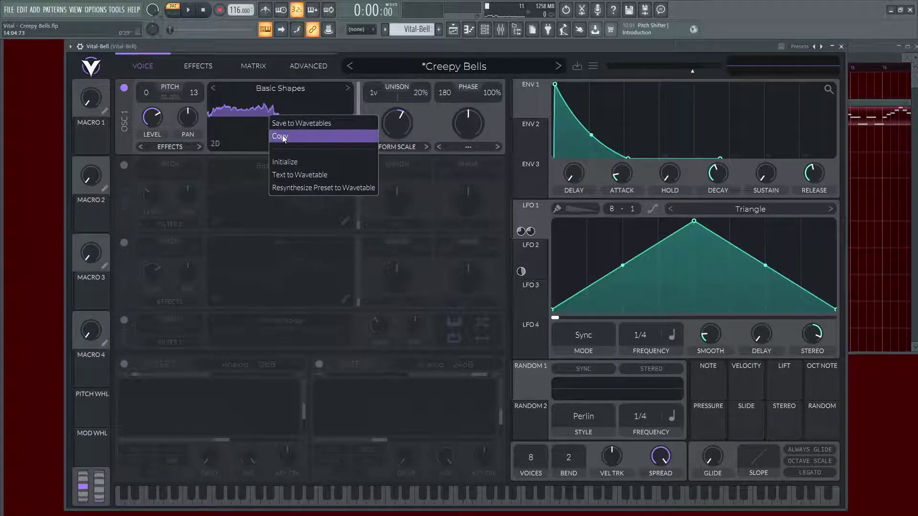
click(124, 166)
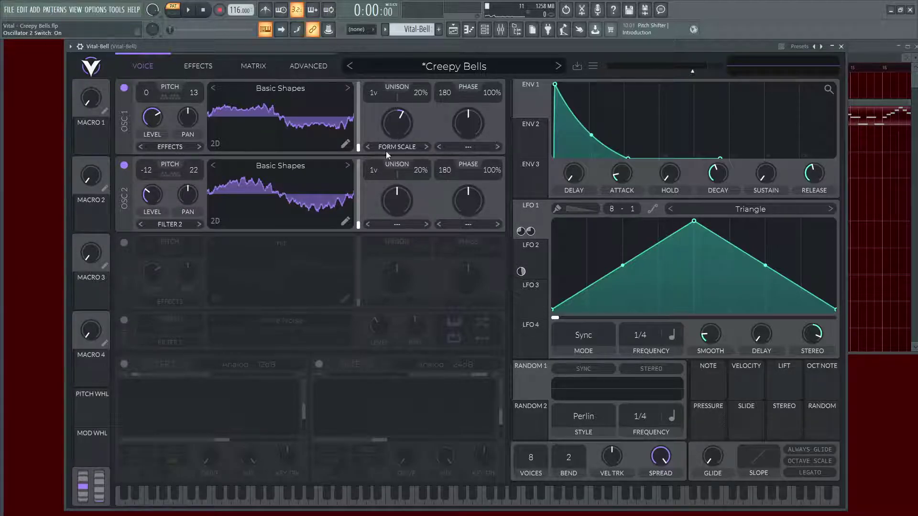
click(124, 166)
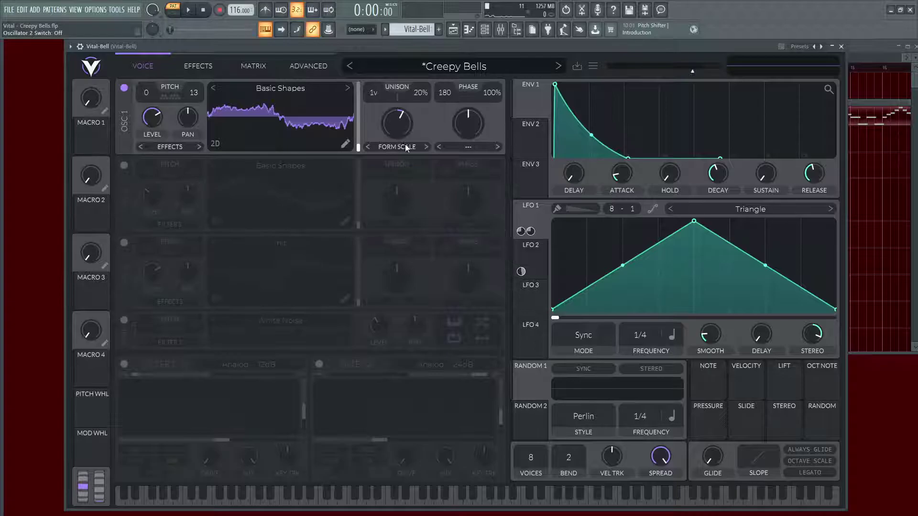
Step: Lower OSC 1's Formant Scale spectral morph to about 43% while listening, keeping the morph type
key(space)
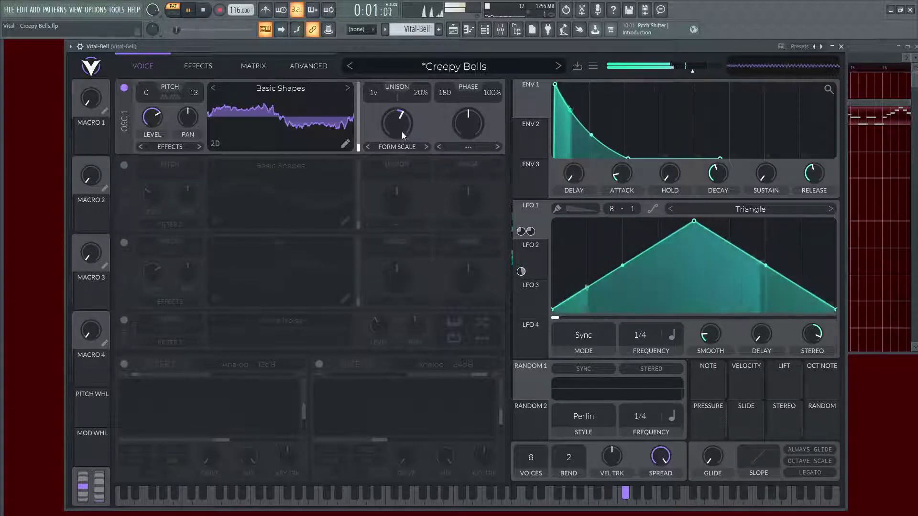
mouse_move(400, 126)
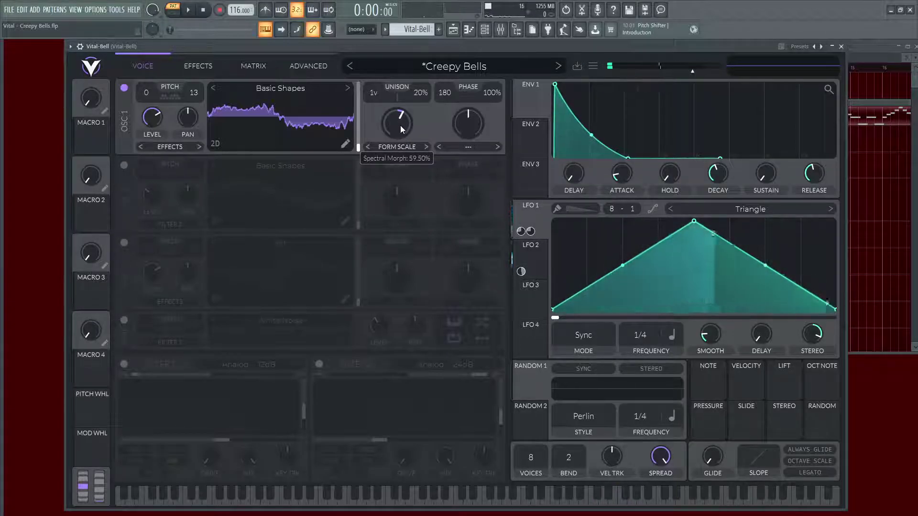
key(space)
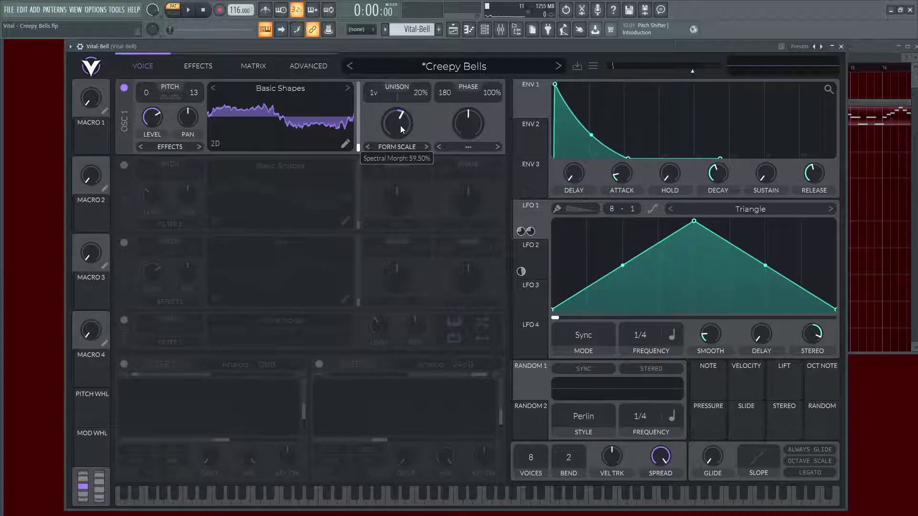
key(space)
drag(400, 125, 398, 139)
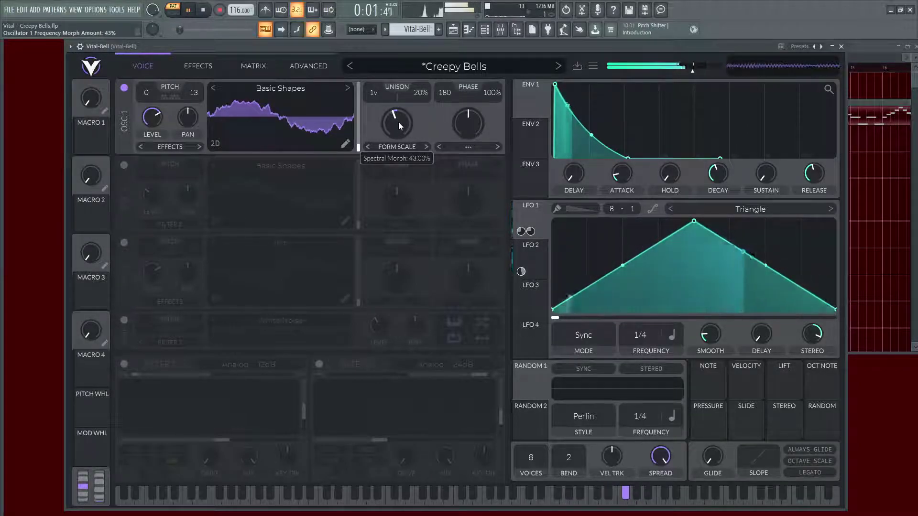
key(space)
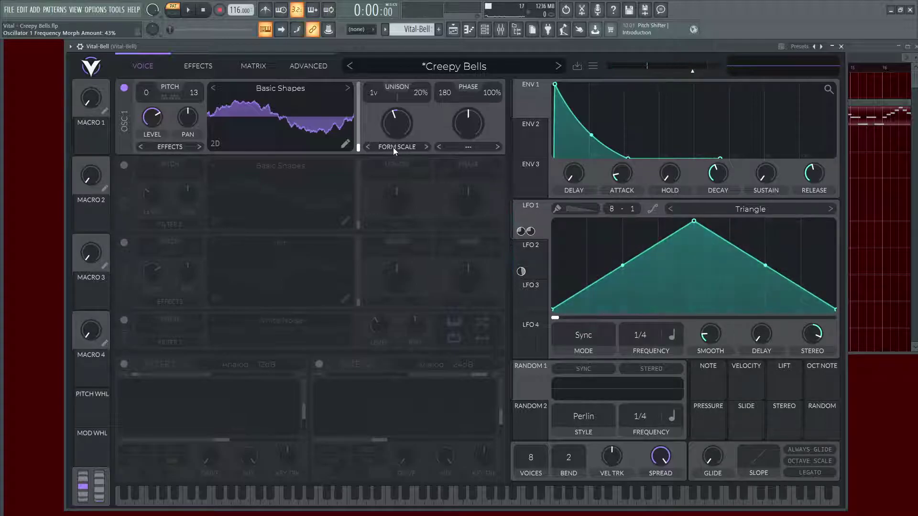
click(393, 146)
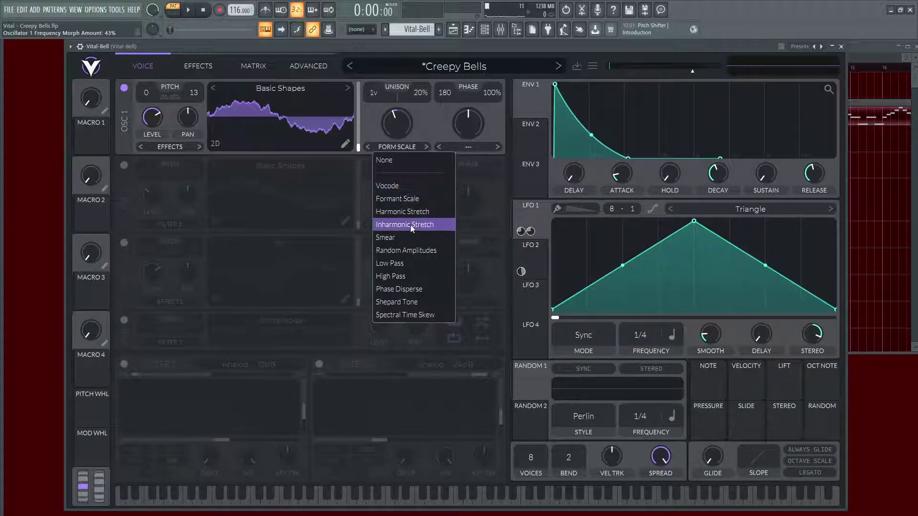
click(428, 132)
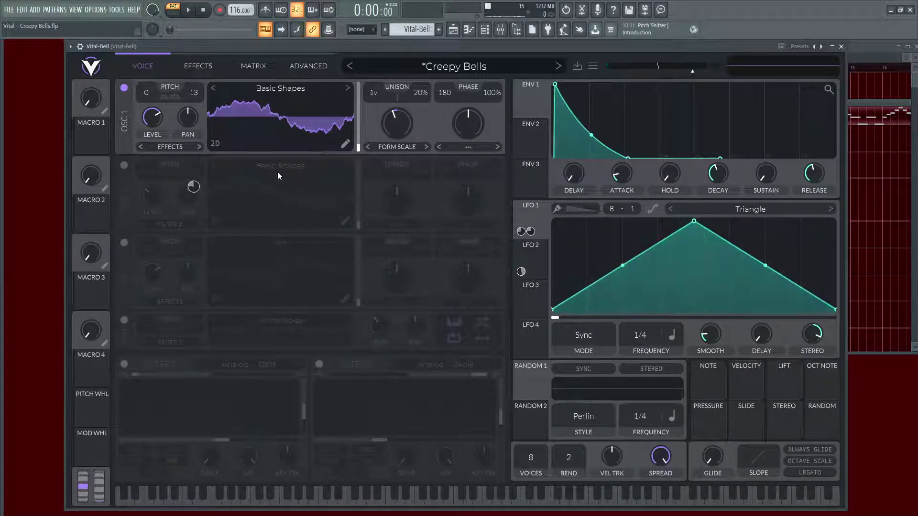
Step: Switch on OSC 2 and unbypass the LFO pan modulation on both oscillators, then preview
click(124, 166)
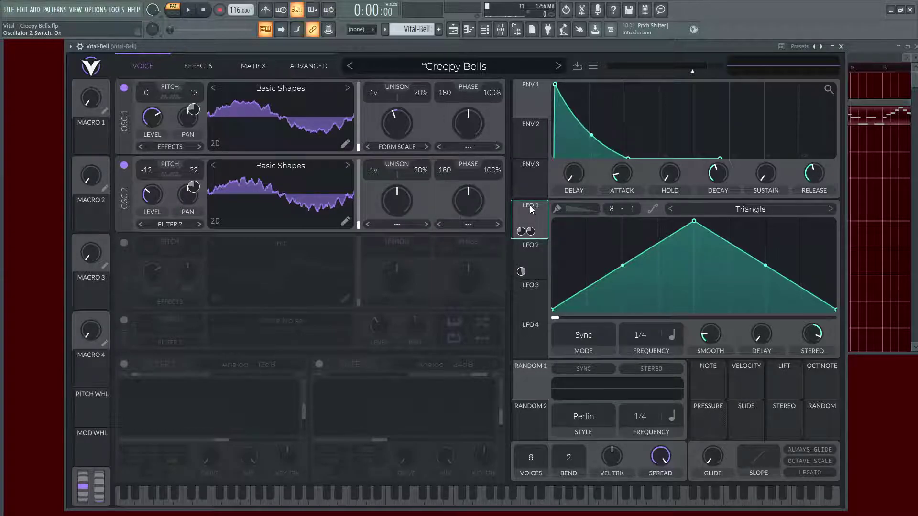
mouse_move(194, 111)
right_click(194, 111)
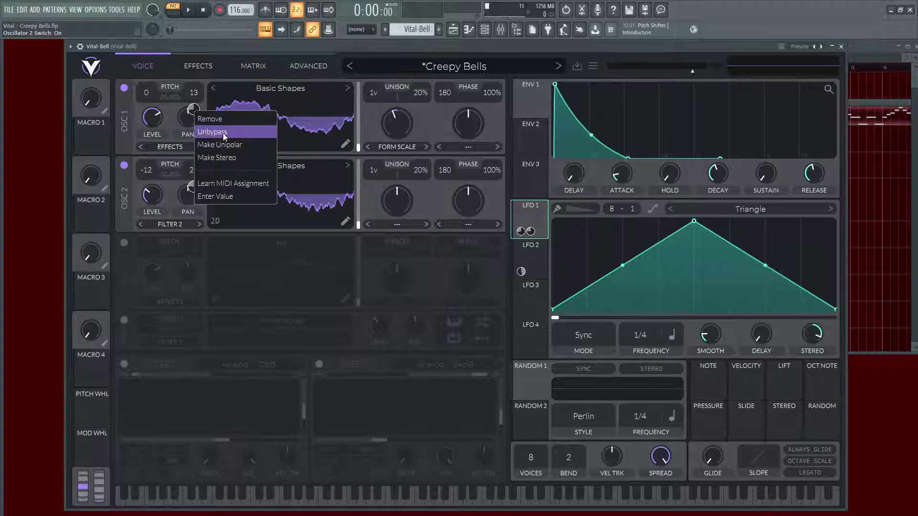
click(212, 132)
right_click(194, 185)
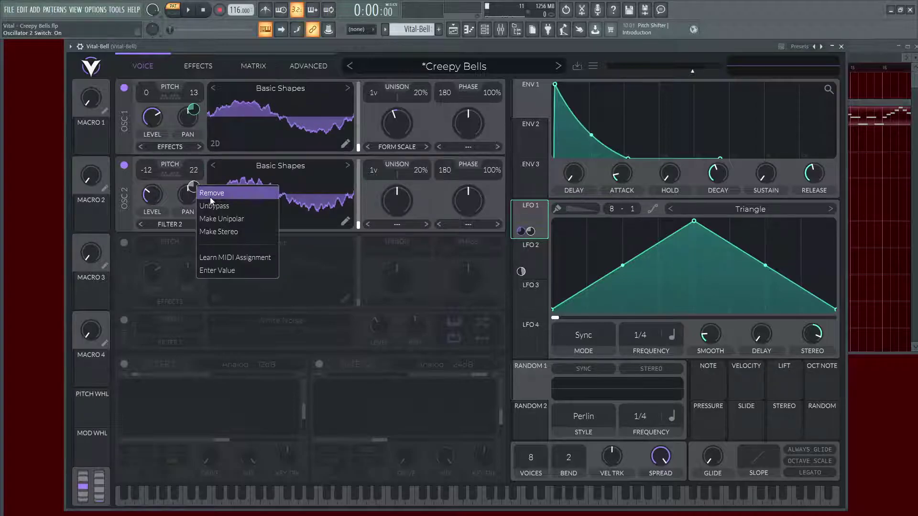
click(213, 203)
key(space)
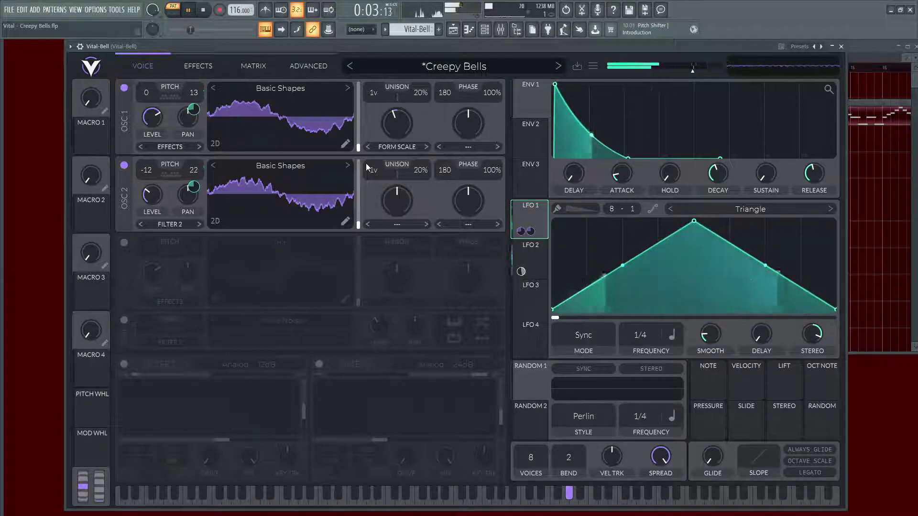
key(space)
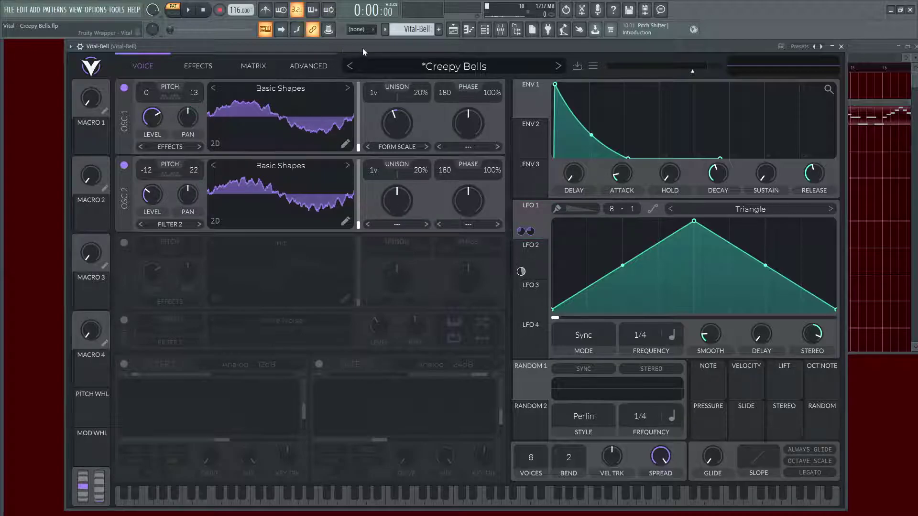
Step: Switch on the White Noise sampler and Filter 1, and change the LFO 2 filter modulation
click(124, 320)
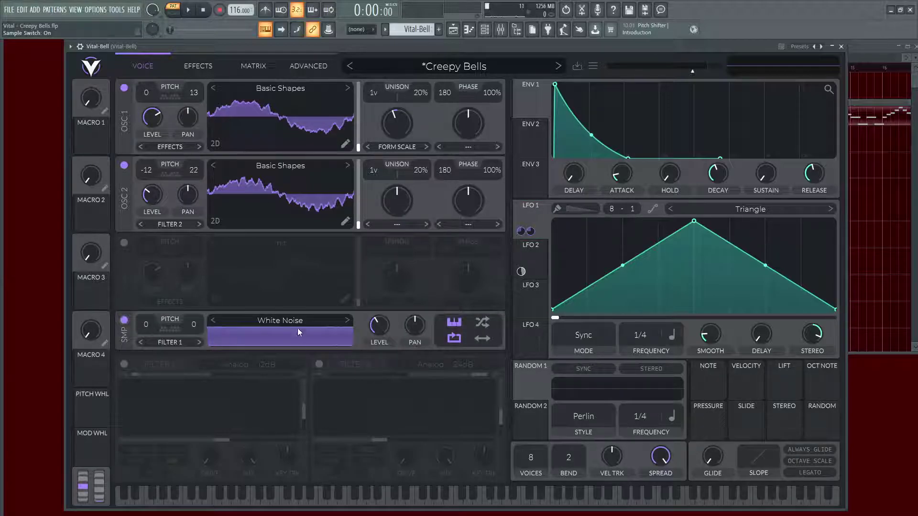
key(space)
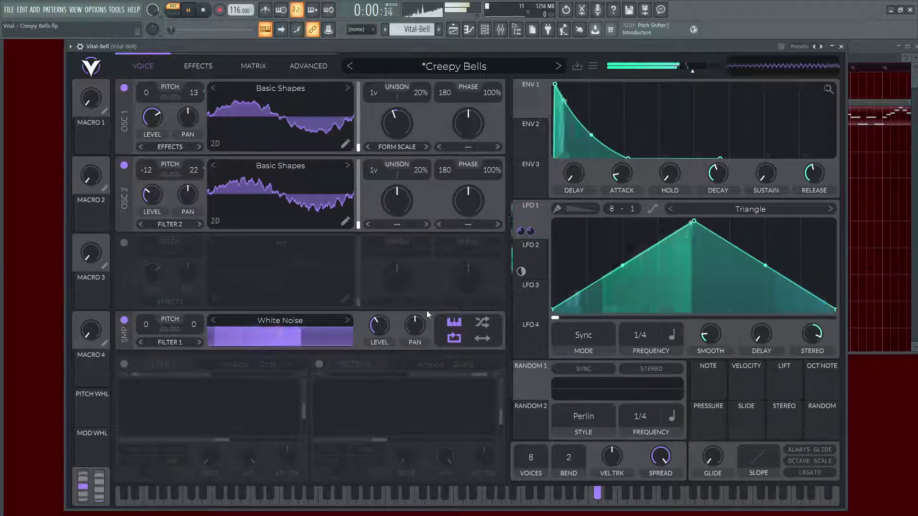
click(124, 364)
key(space)
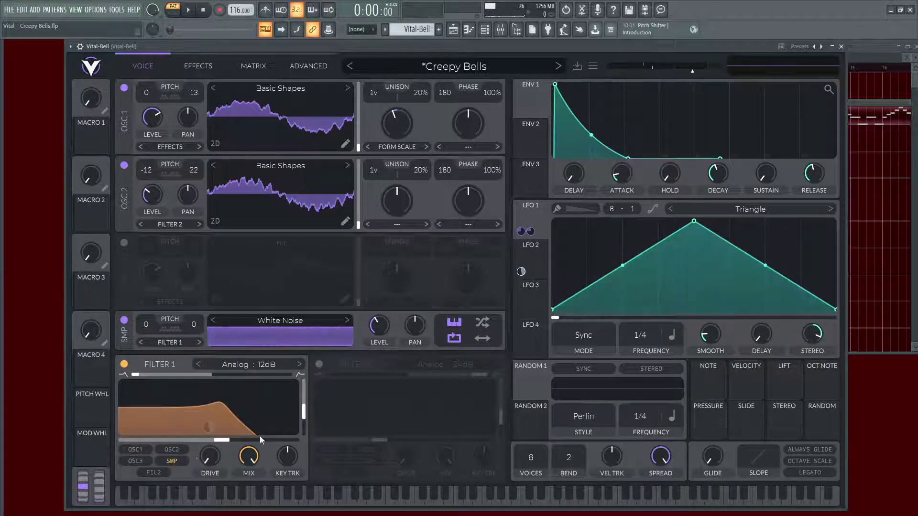
right_click(520, 271)
click(550, 292)
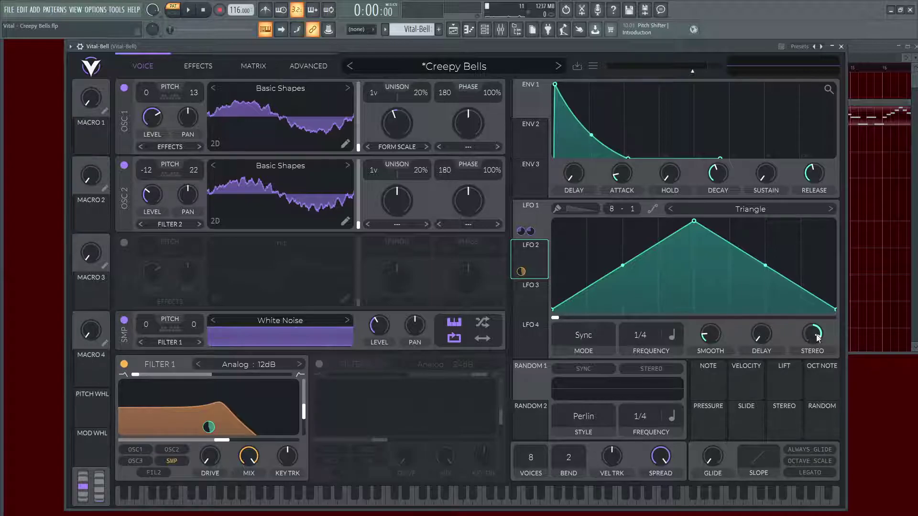
Step: Turn off both oscillators and play to hear the filtered noise alone
mouse_move(811, 340)
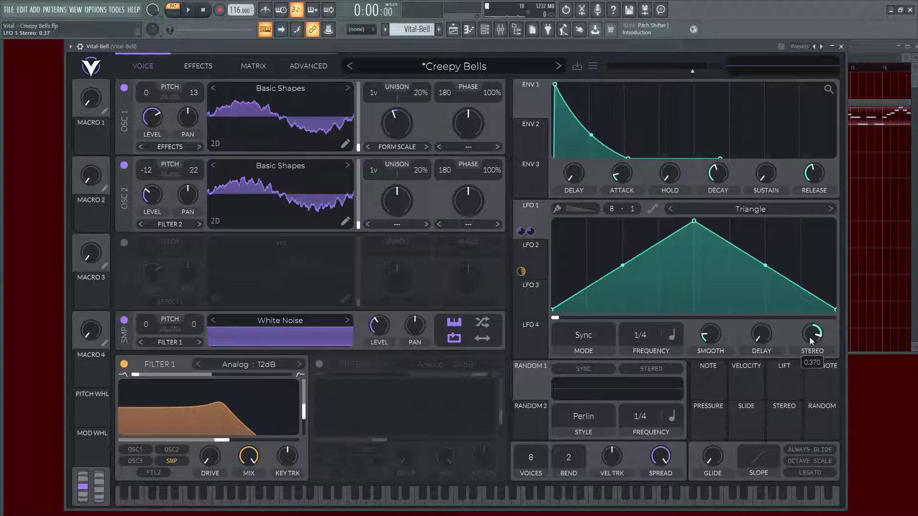
key(space)
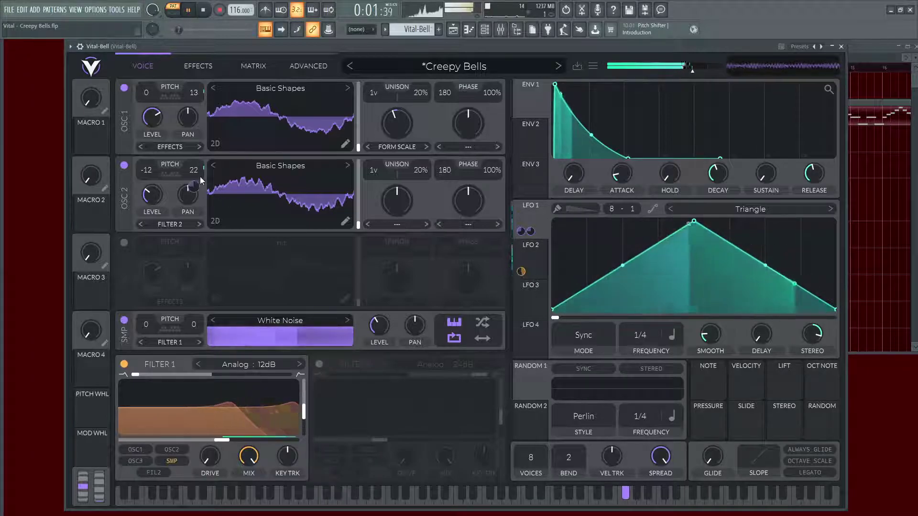
click(123, 88)
key(space)
click(124, 165)
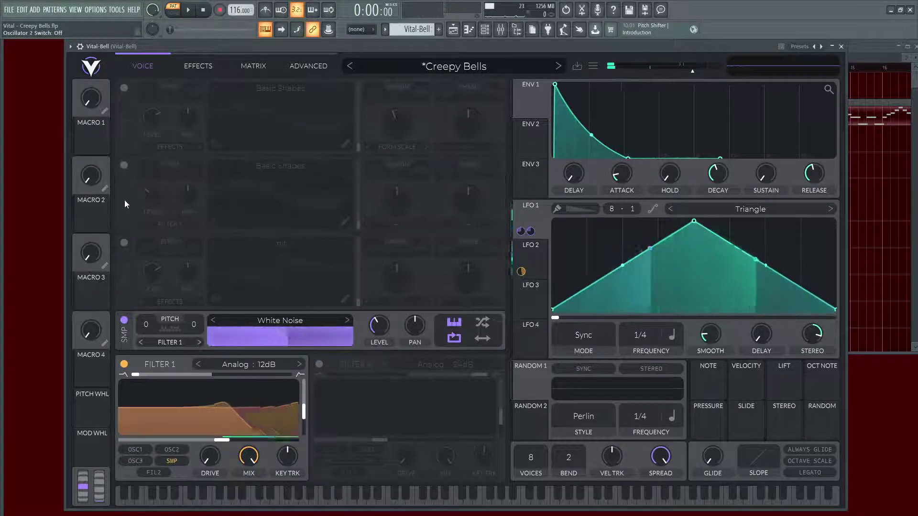
key(space)
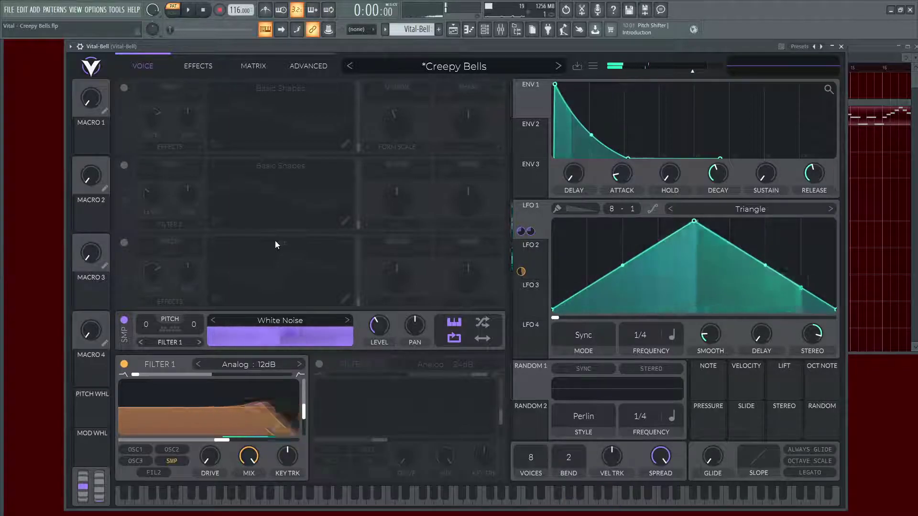
key(space)
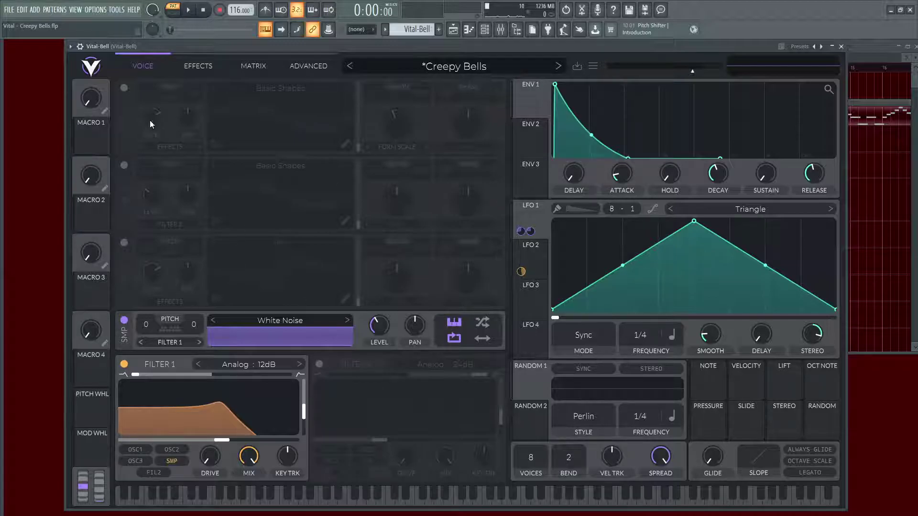
Step: Turn both oscillators back on and switch off the Chorus effect
click(124, 88)
click(124, 165)
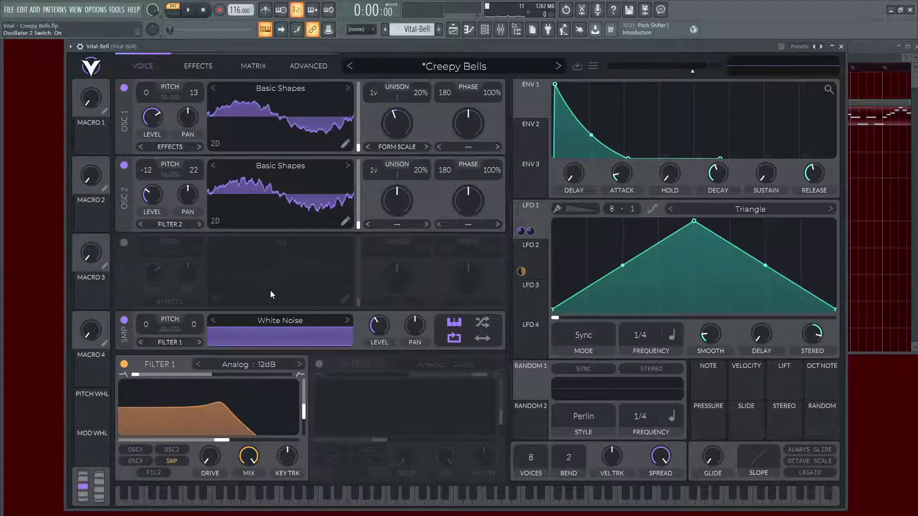
click(198, 67)
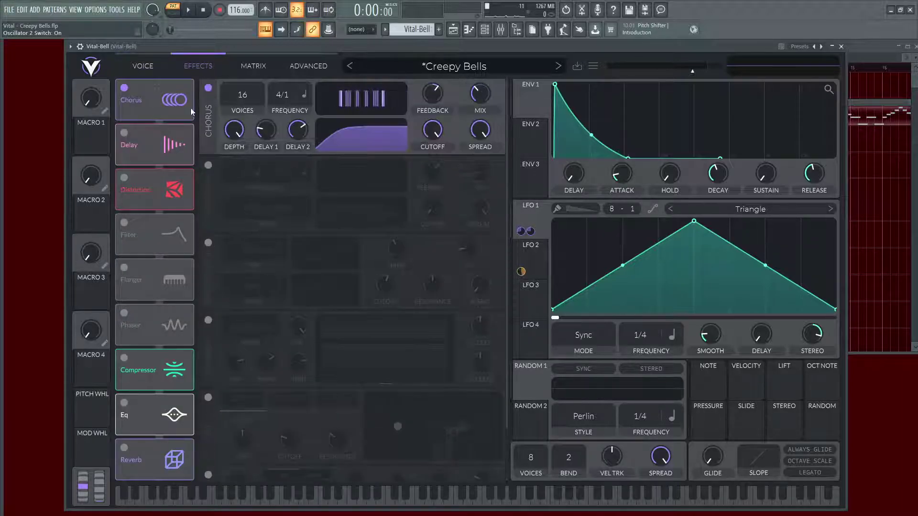
click(211, 88)
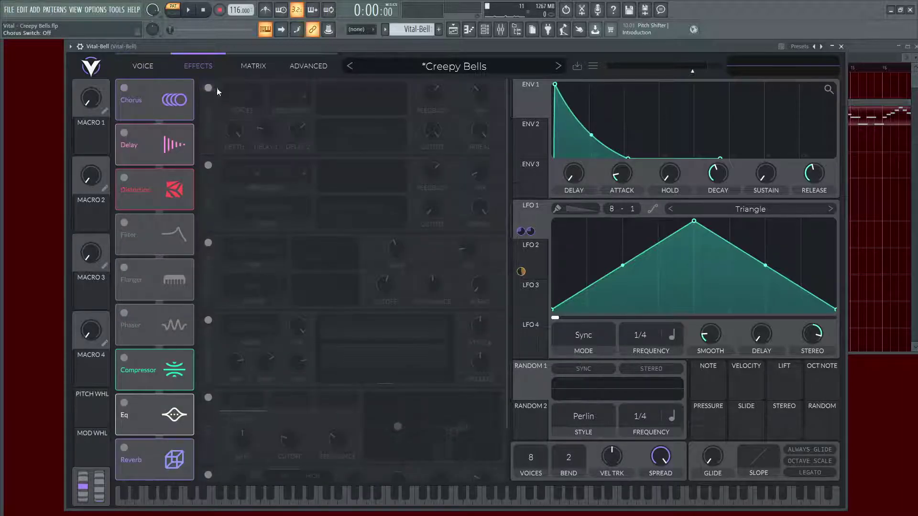
Step: Audition the patch on the oscillator page, briefly muting and restoring both oscillators
click(142, 66)
key(space)
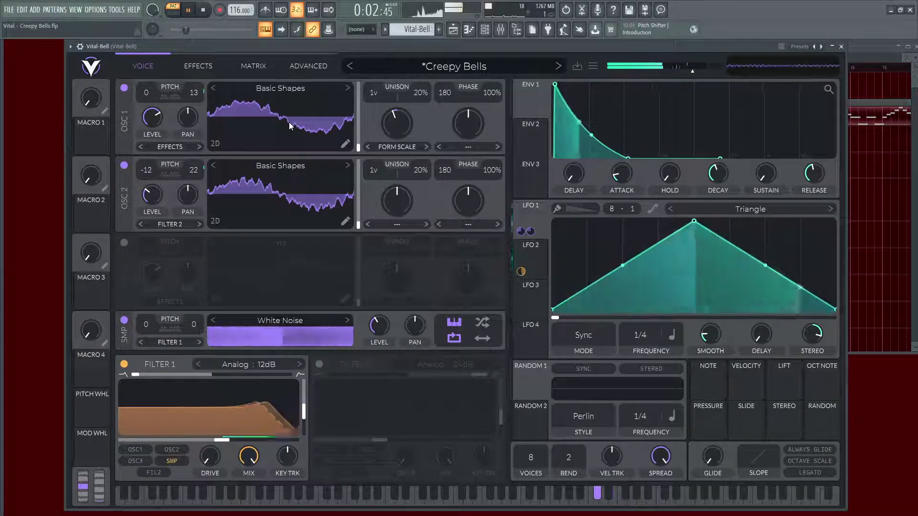
click(123, 87)
click(124, 165)
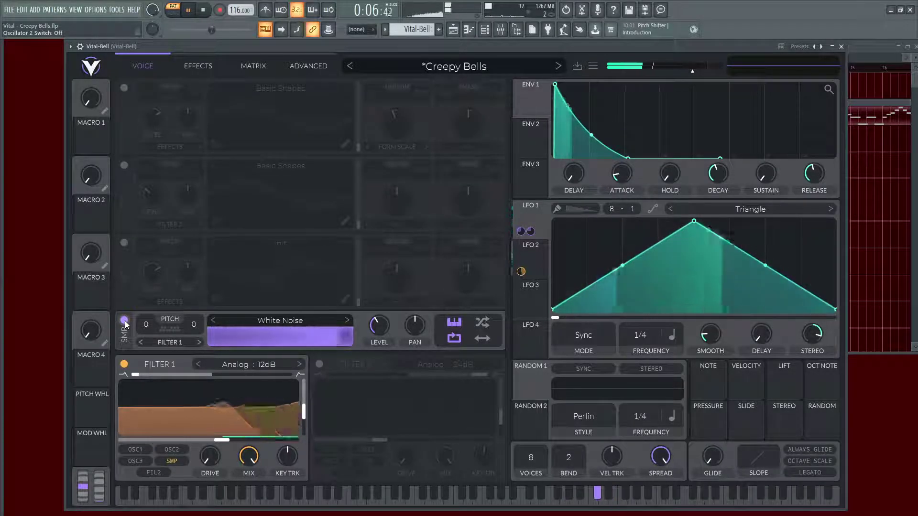
click(124, 166)
click(124, 87)
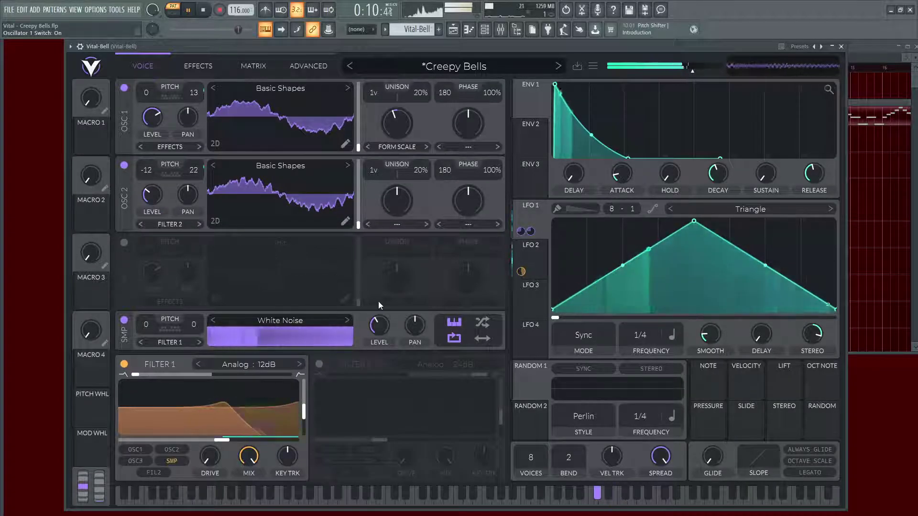
key(space)
Step: Switch the Chorus back on during playback, keeping 16 voices at 4/1 frequency
click(194, 66)
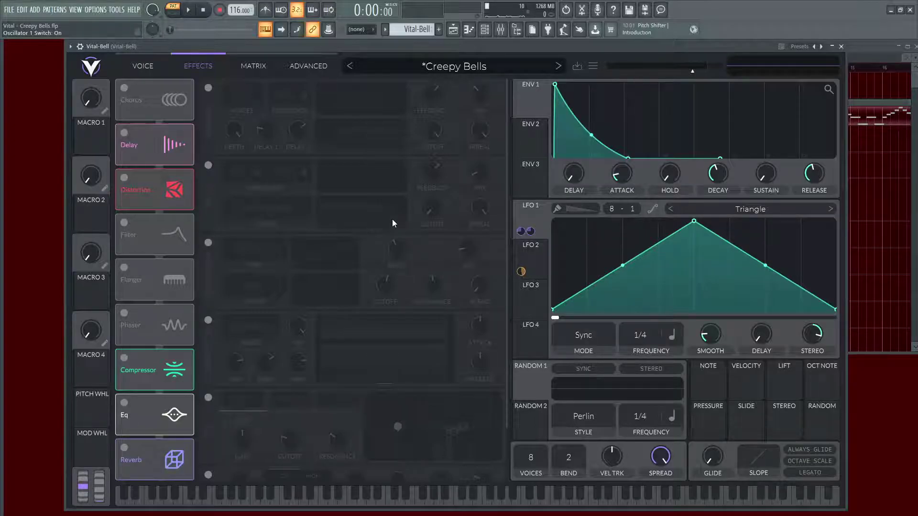
key(space)
click(209, 88)
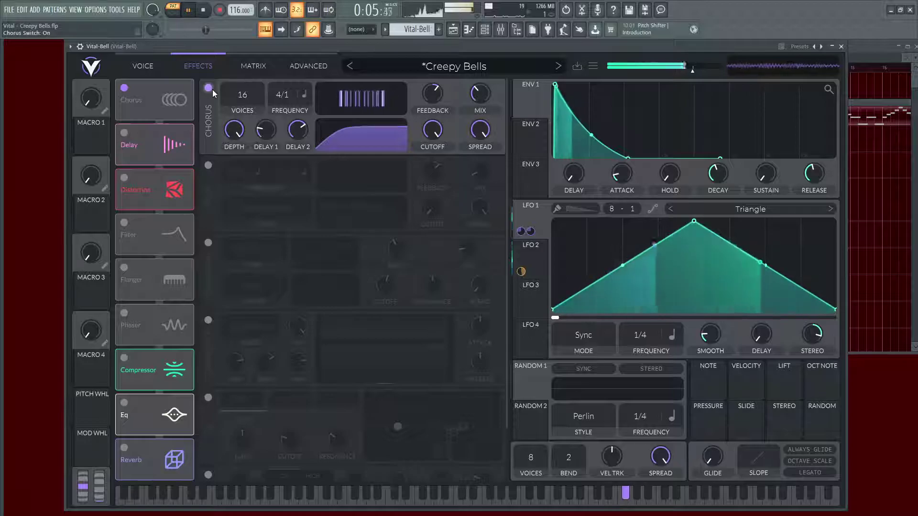
key(space)
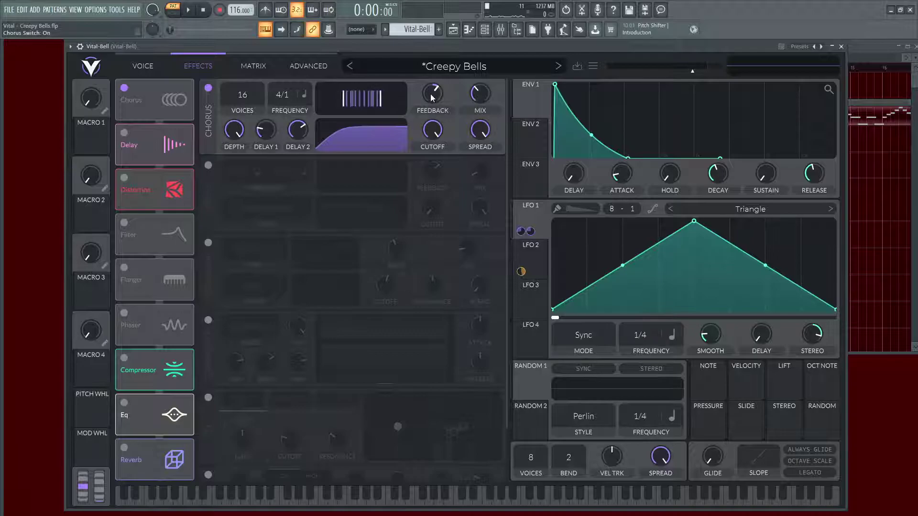
Step: Turn on the Delay effect and close the piano roll
click(208, 166)
key(F7)
click(685, 112)
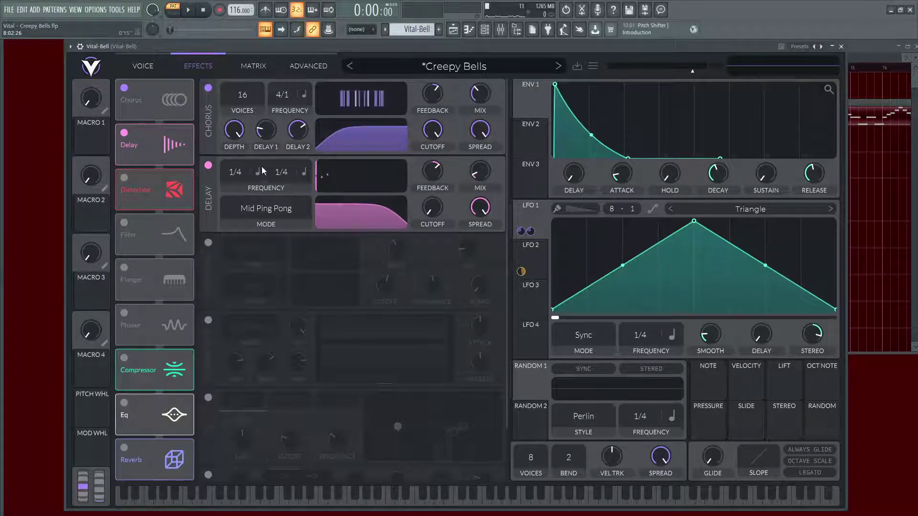
Step: Try Mono, then set the delay to Mid Ping Pong and audition it
click(266, 210)
click(237, 237)
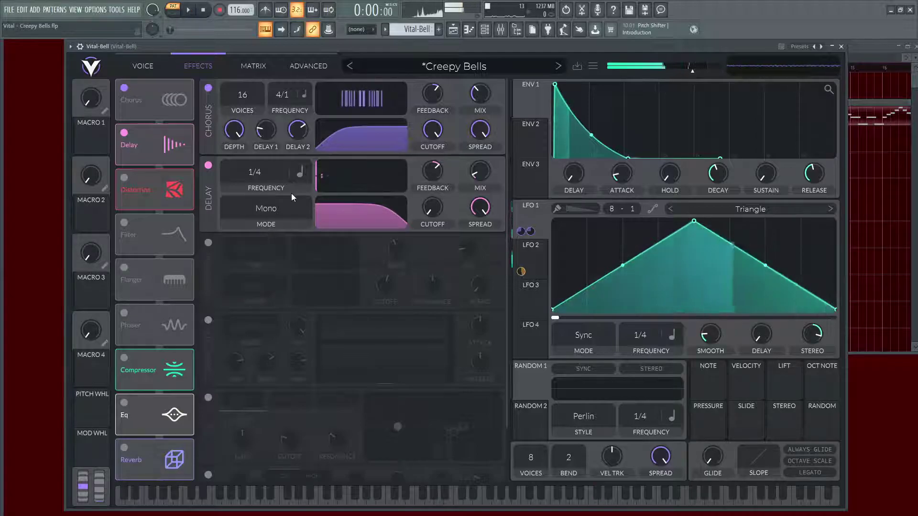
key(space)
click(272, 209)
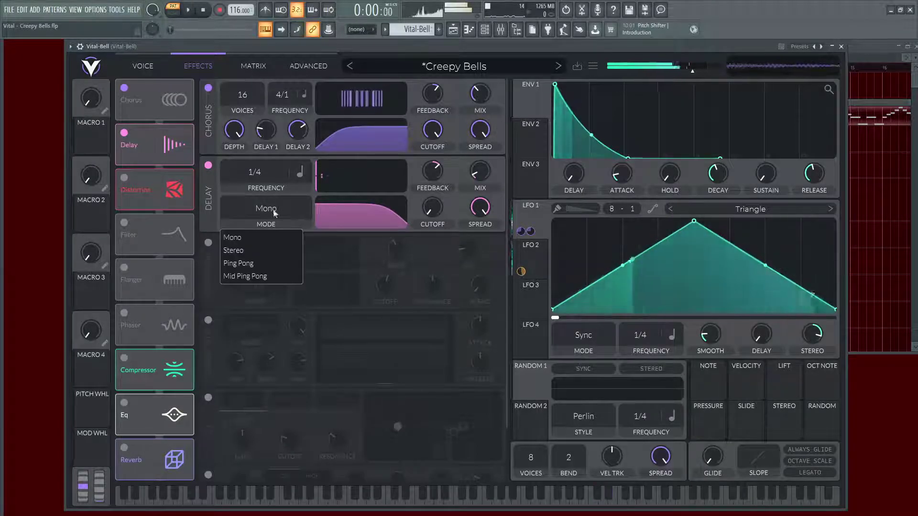
click(260, 276)
key(space)
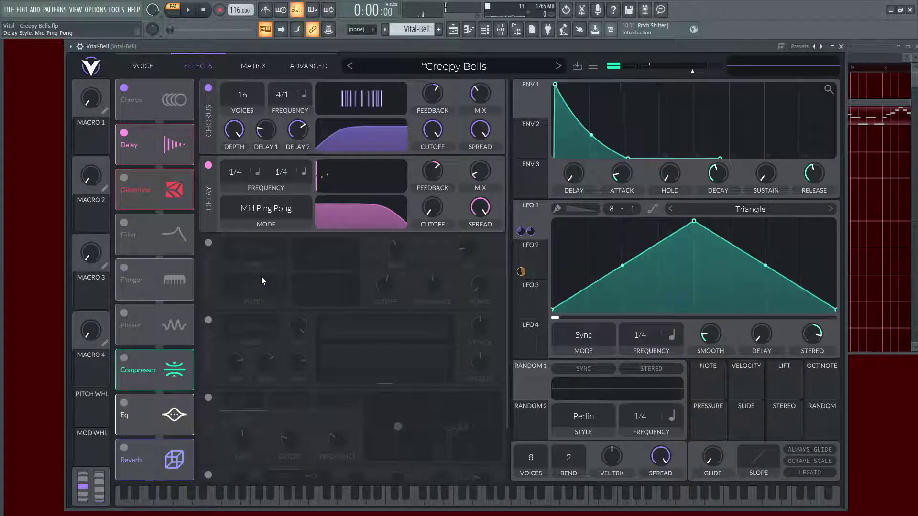
key(space)
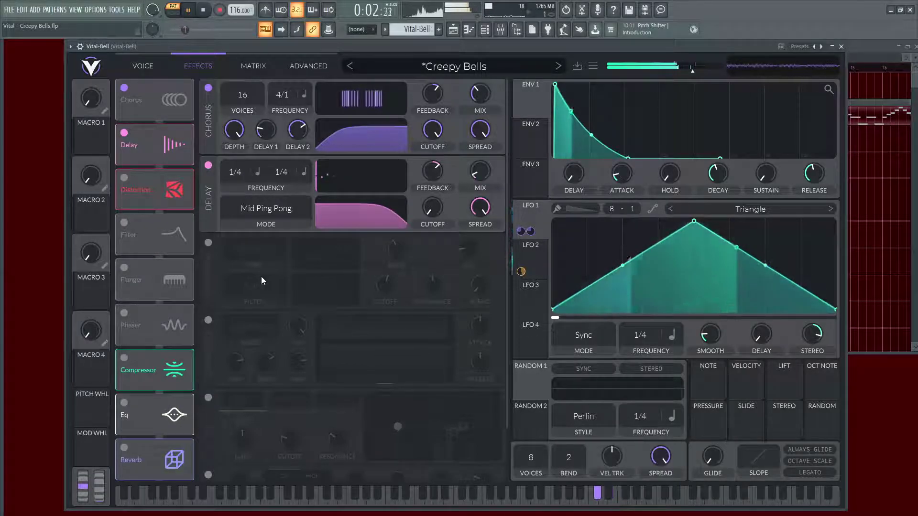
key(space)
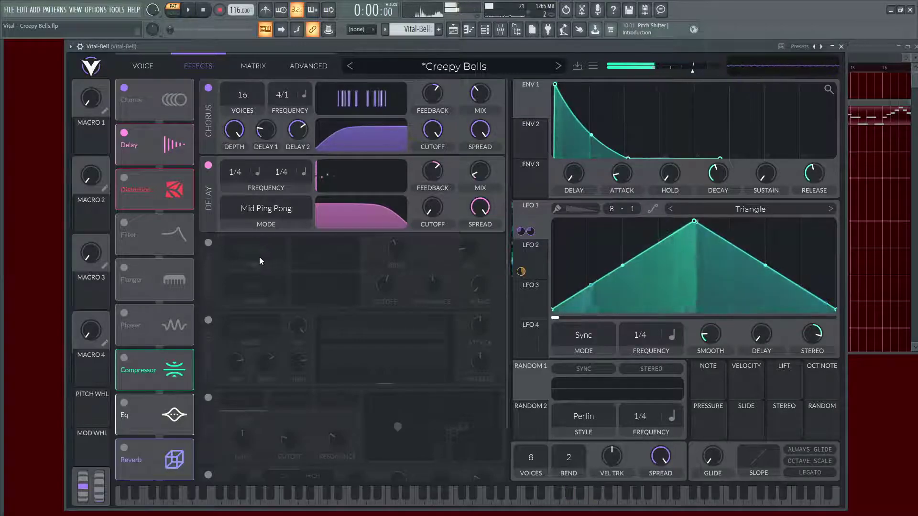
Step: Enable the Bit Crush distortion, compare it on and off, and set its mix to about 0.16
click(209, 245)
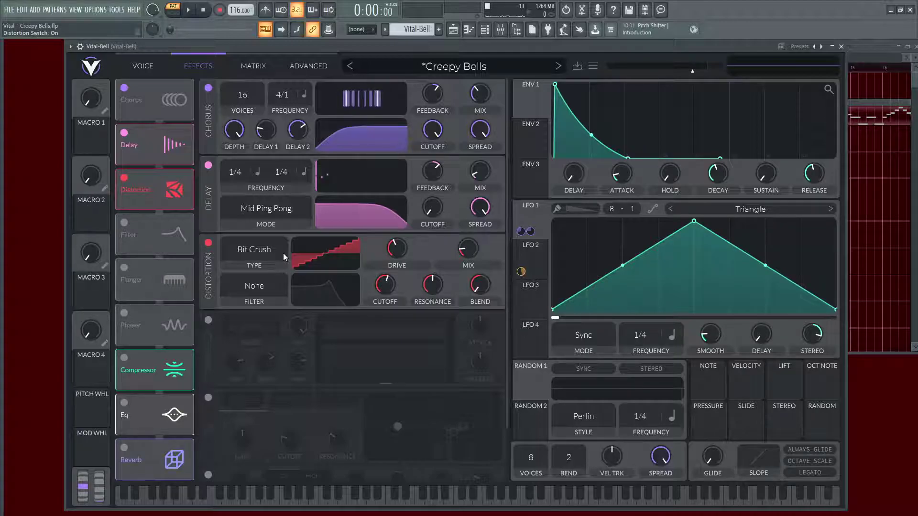
key(space)
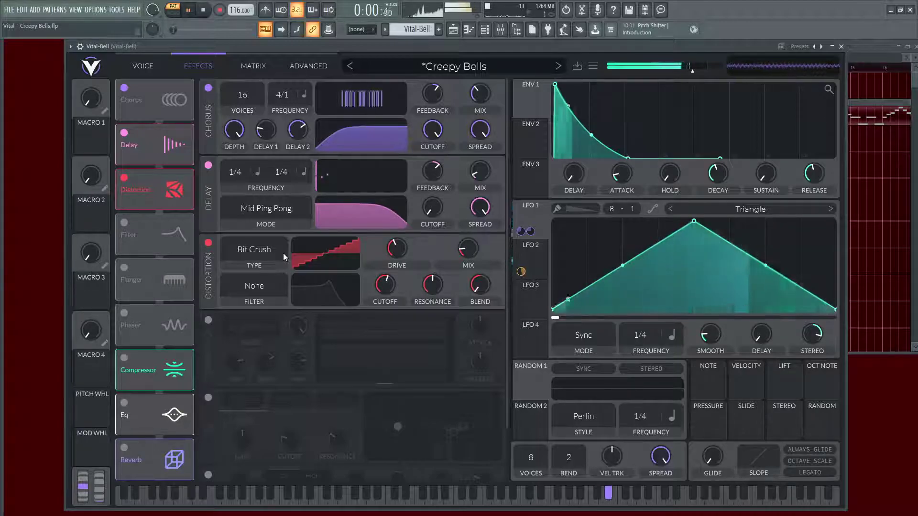
click(208, 243)
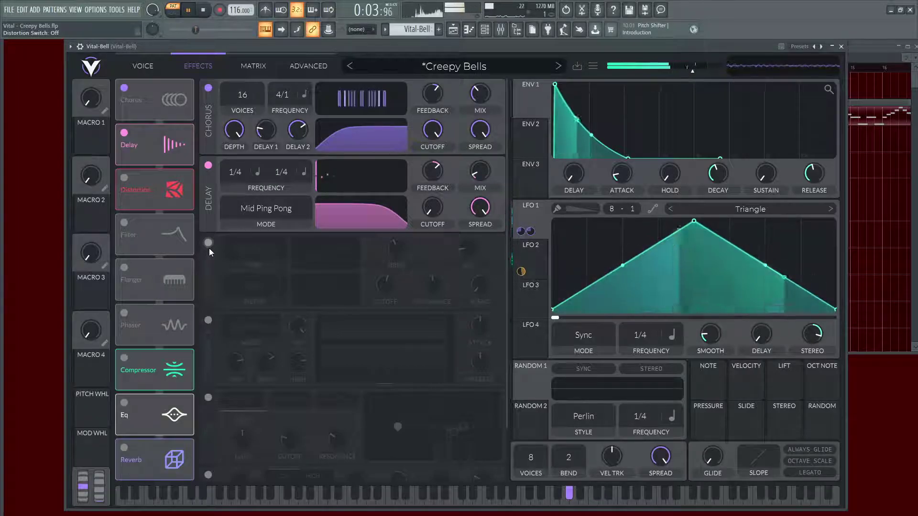
click(209, 248)
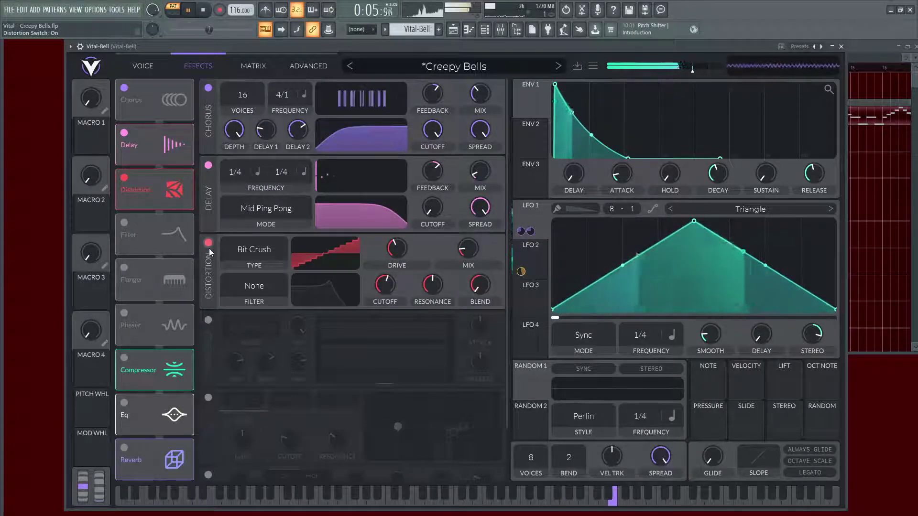
key(space)
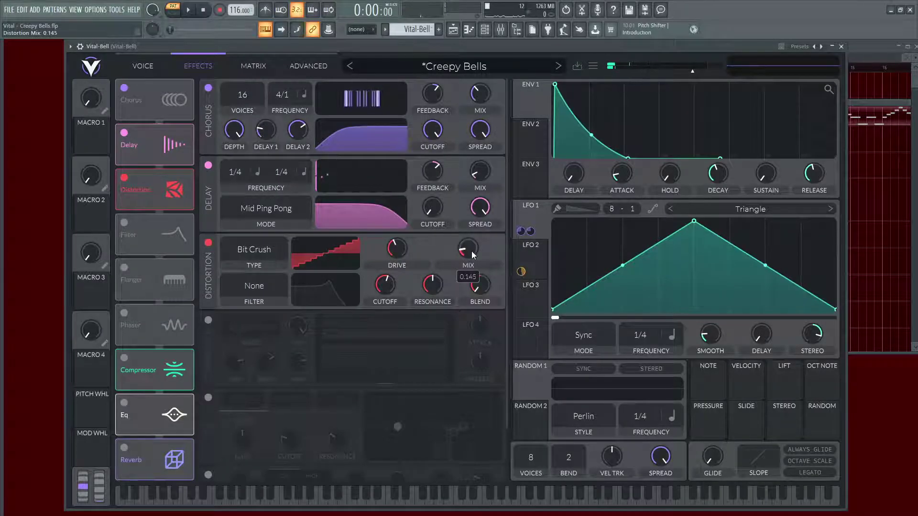
key(space)
mouse_move(471, 250)
mouse_down()
mouse_move(472, 192)
mouse_move(468, 258)
mouse_up()
key(space)
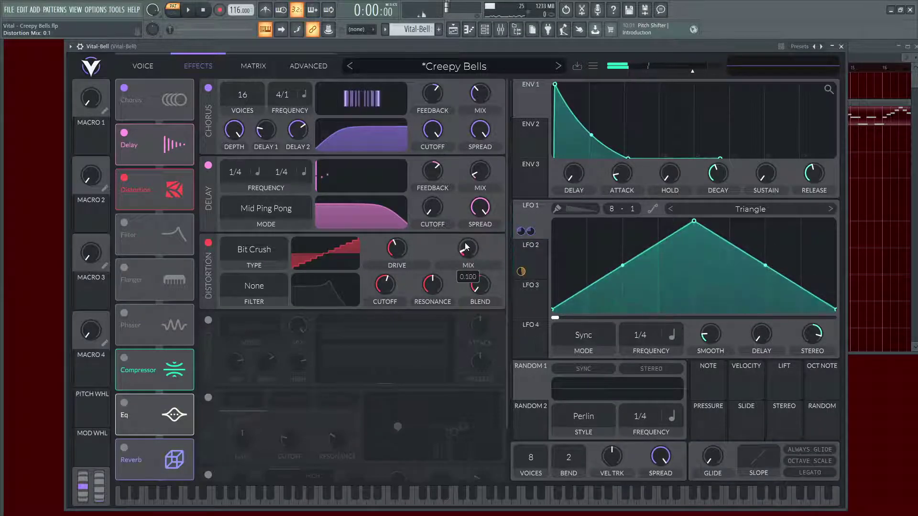
drag(464, 237, 464, 236)
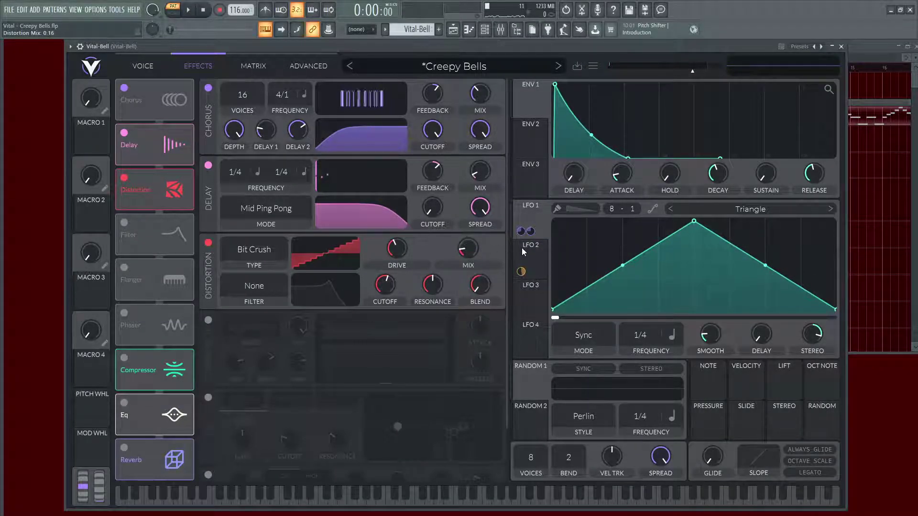
Step: Switch on Vital's compressor and audition the pattern with it
click(208, 321)
key(space)
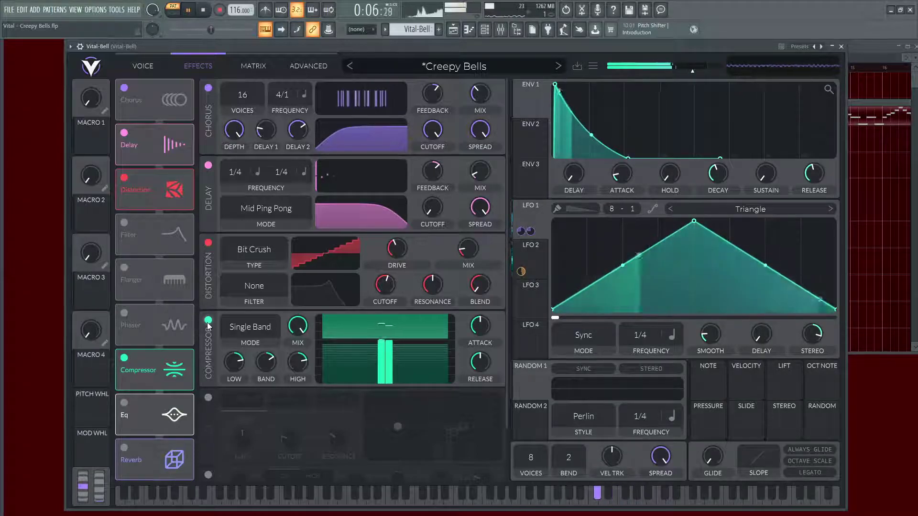
key(space)
Step: Switch on the EQ, try Notch on its middle band, then revert it to Shelf
click(208, 398)
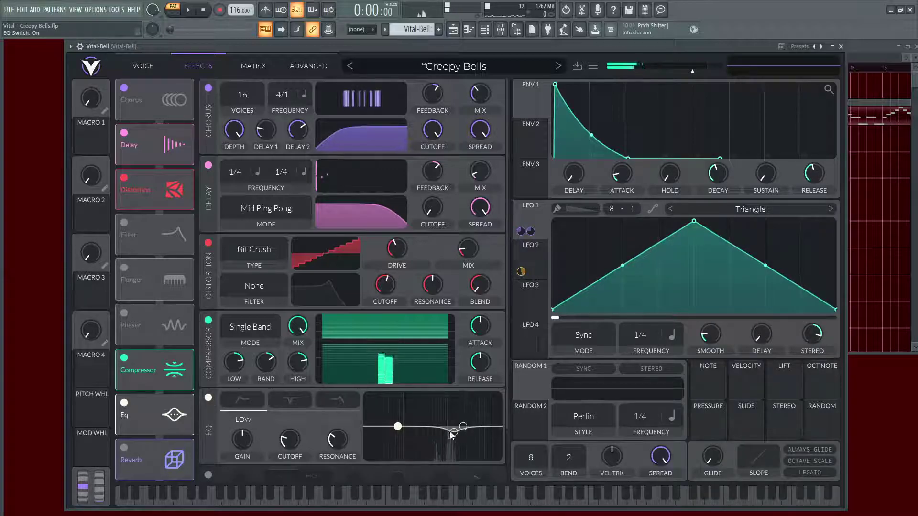
mouse_move(283, 444)
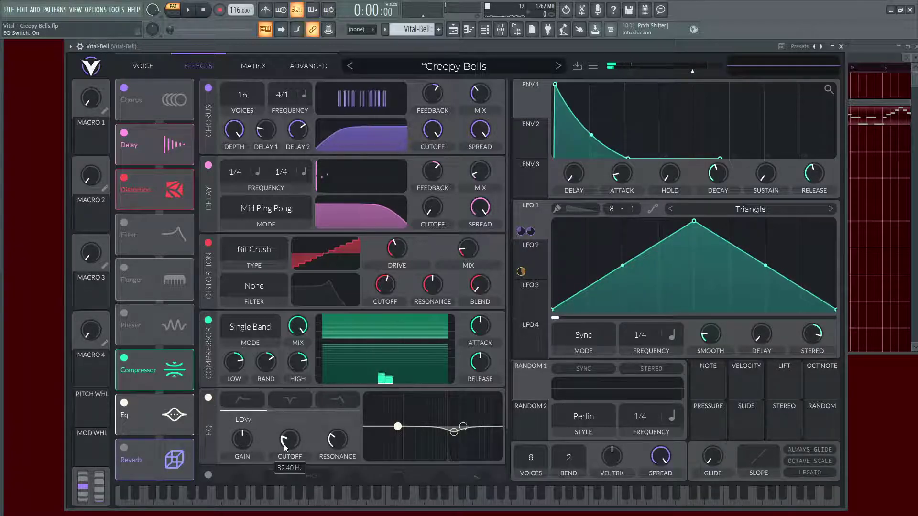
click(297, 402)
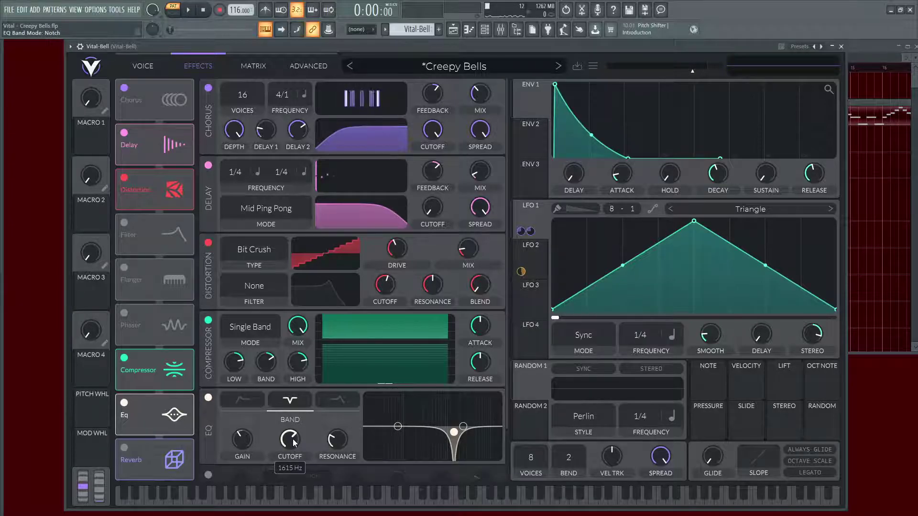
key(ctrl+z)
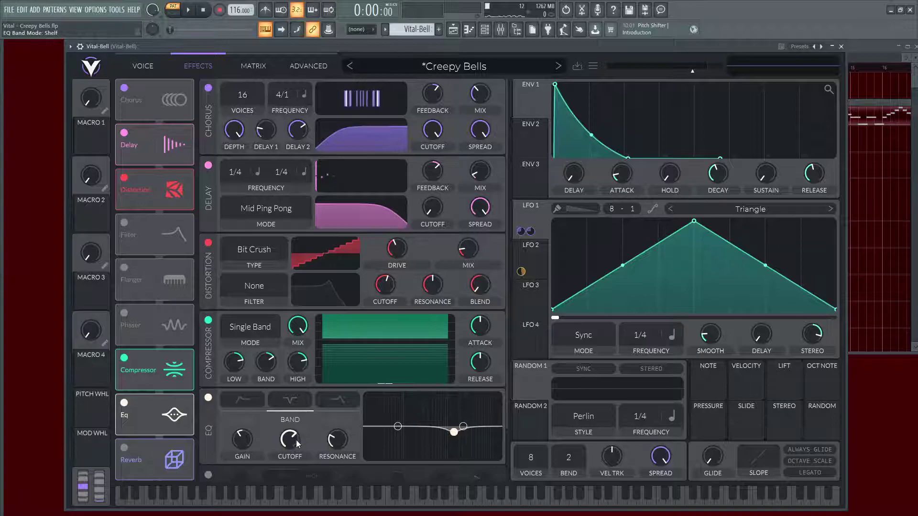
scroll(288, 366, down, 3)
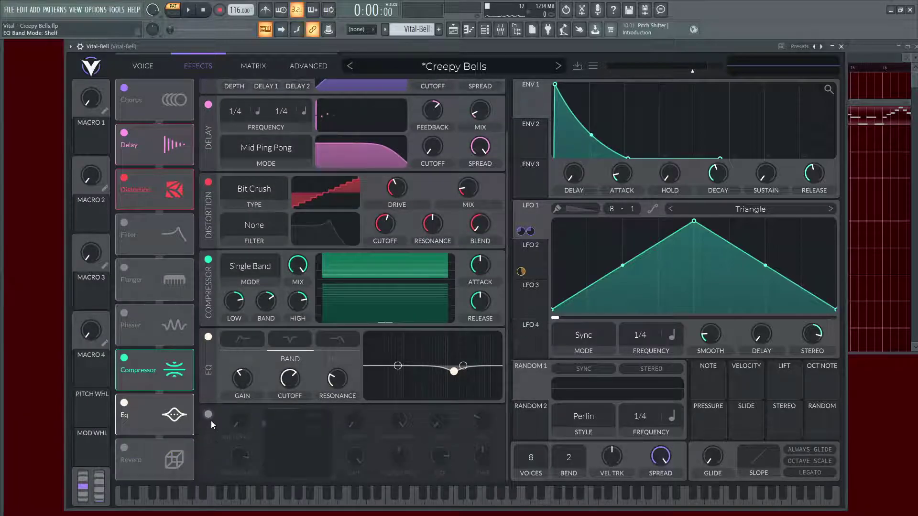
Step: Switch on the reverb and audition the pattern with it
click(210, 421)
key(space)
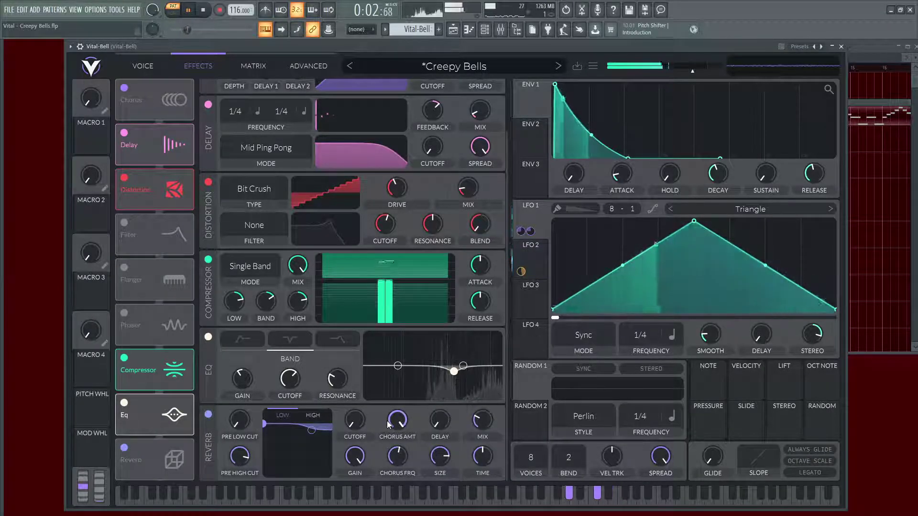
key(space)
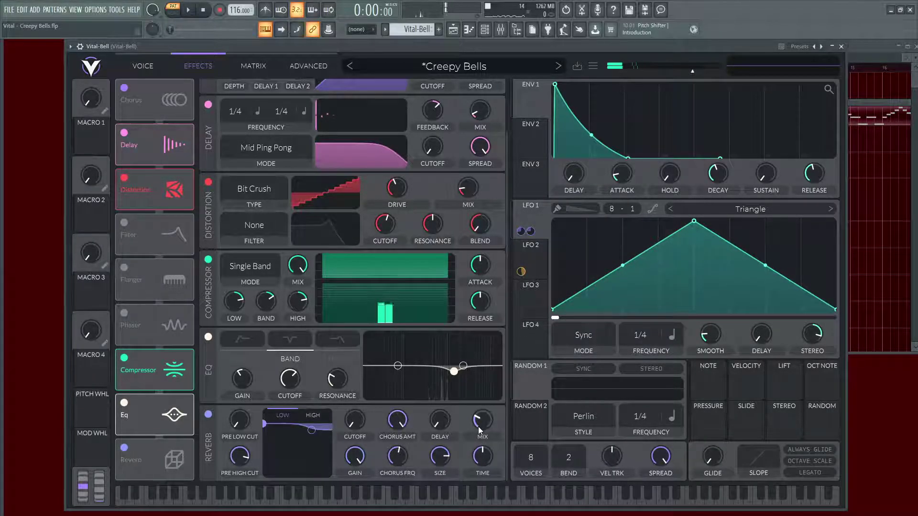
Step: Adjust the reverb decay time, trying about 2.1 seconds before settling at 1.000 second
mouse_move(481, 457)
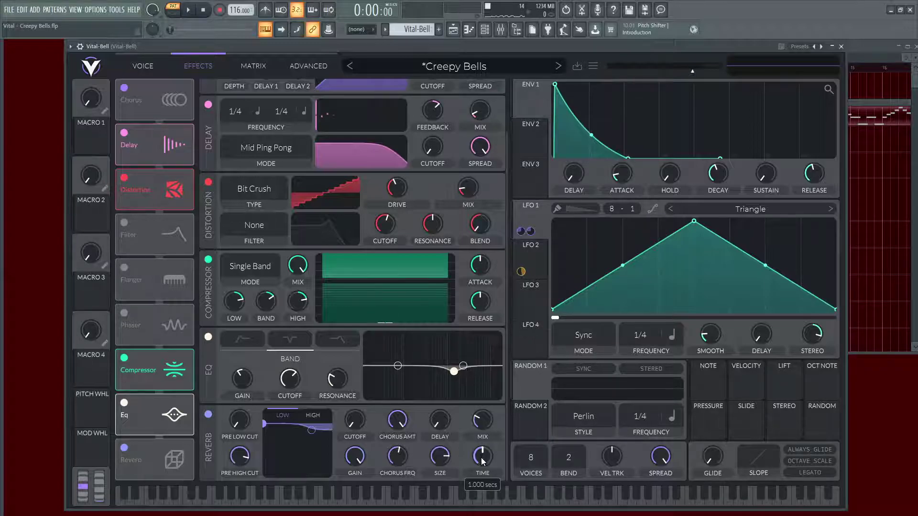
drag(481, 460, 483, 449)
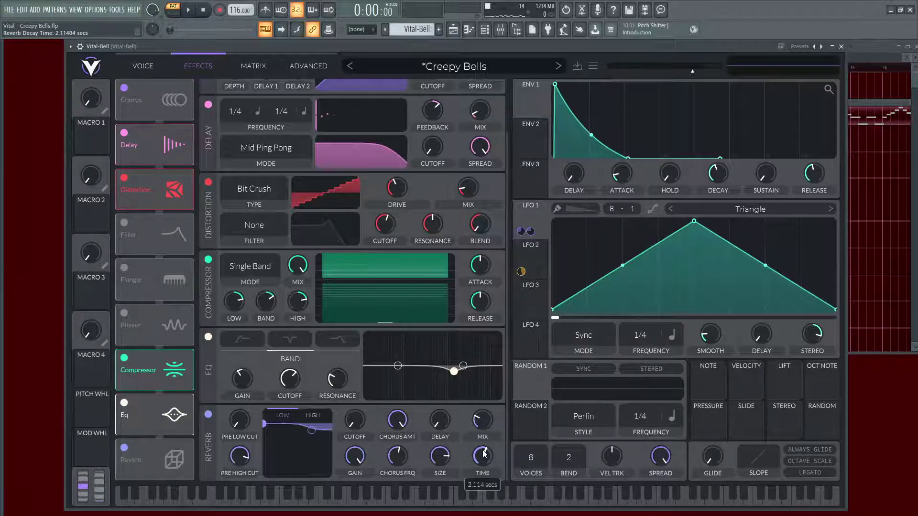
key(space)
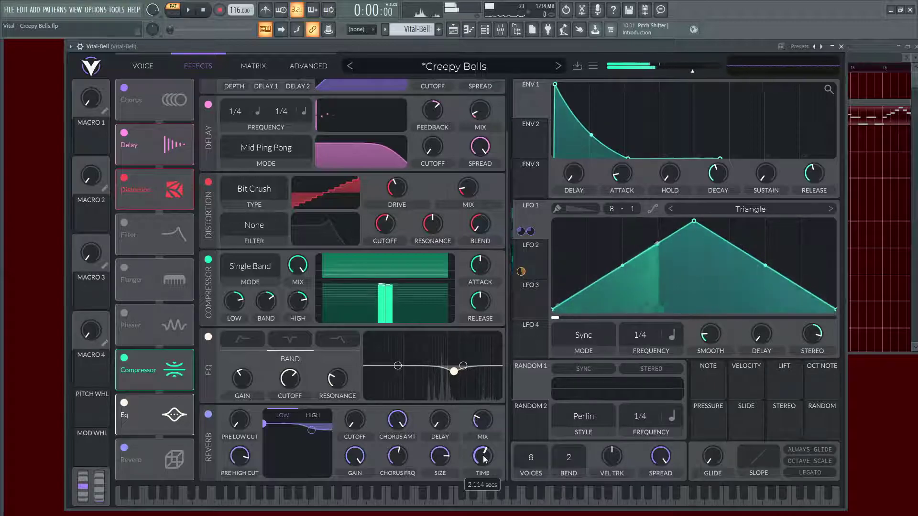
key(space)
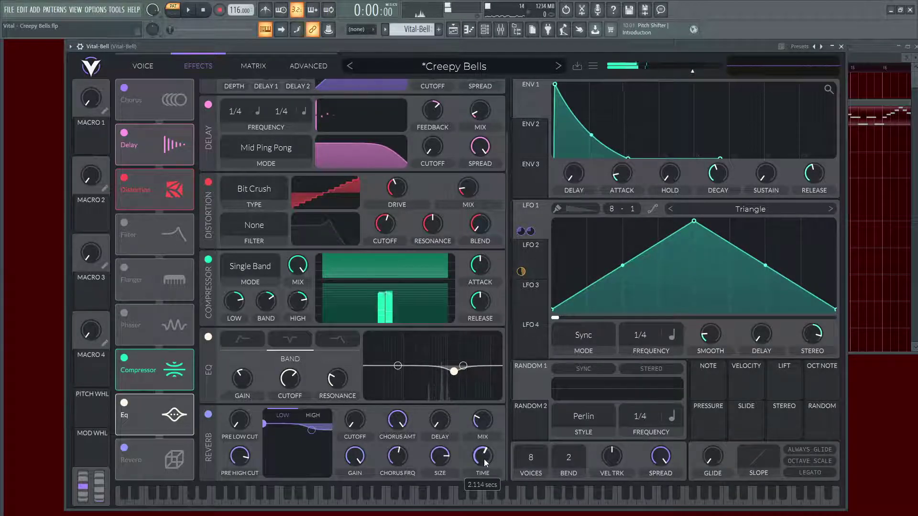
drag(484, 462, 483, 459)
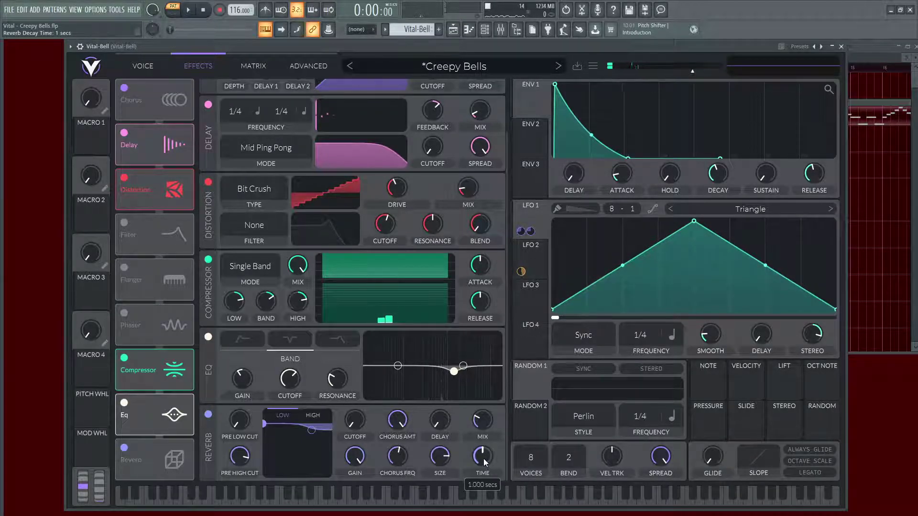
click(153, 67)
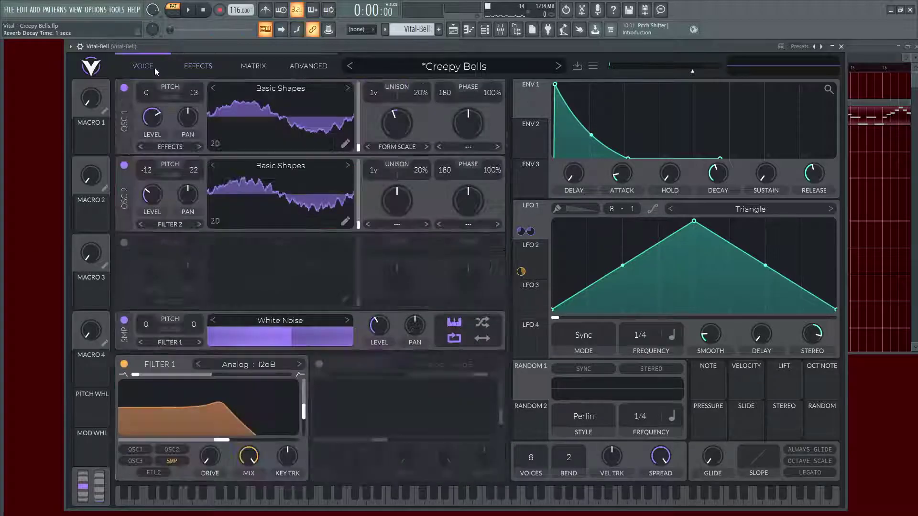
key(space)
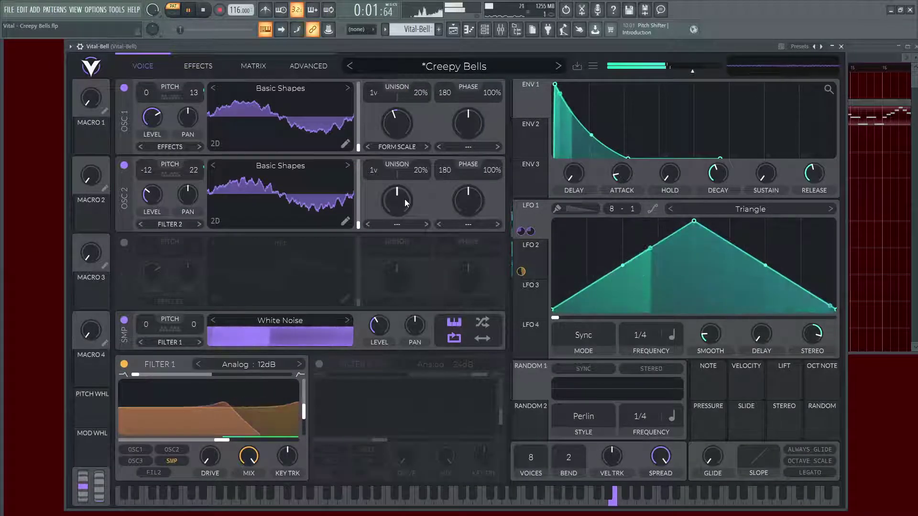
click(208, 69)
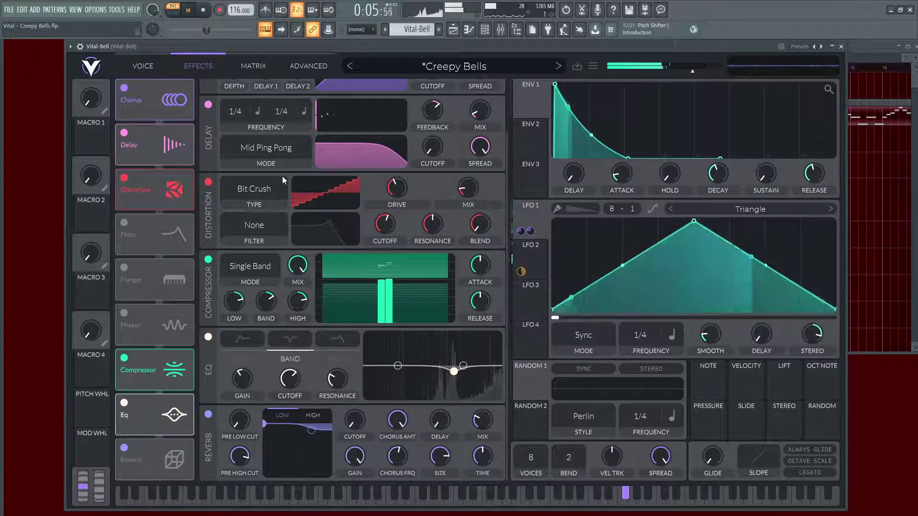
key(space)
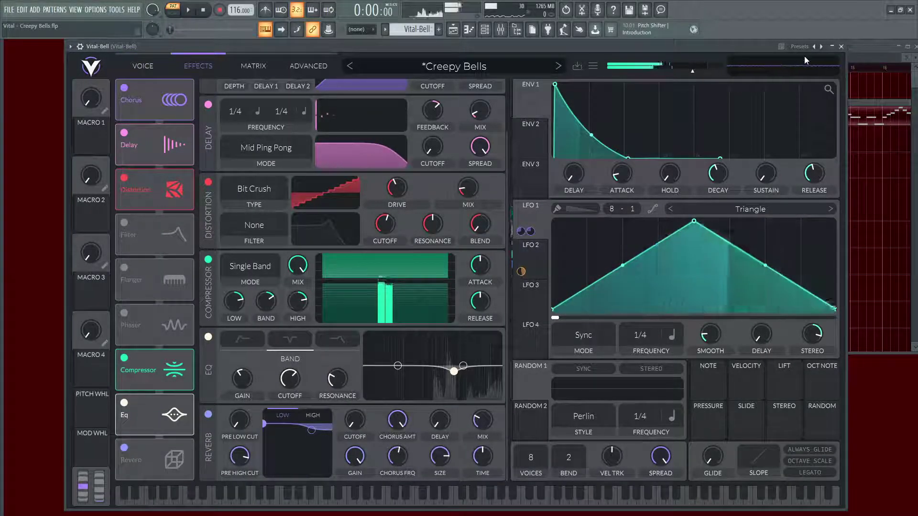
Step: Play the Creepy Bells song arrangement with the mixer open, unmuting the Vital-Pad and Vital-Random tracks
click(863, 47)
key(F9)
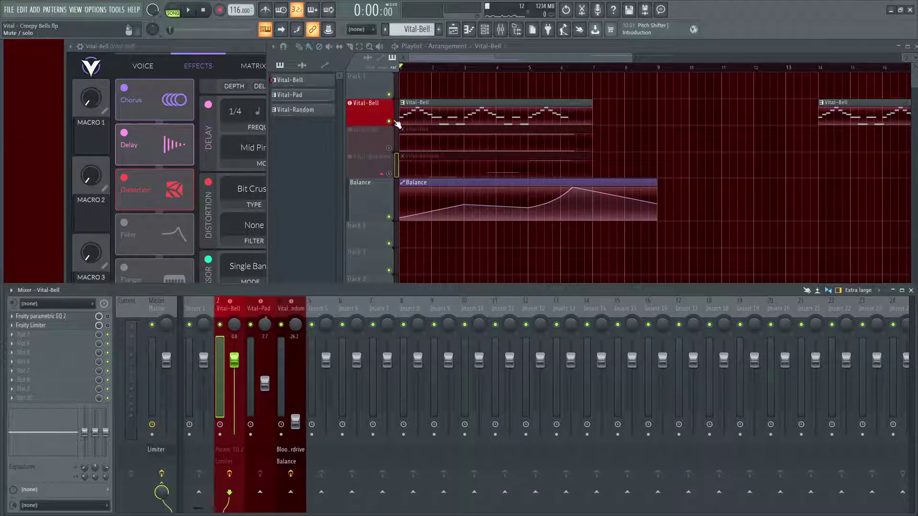
key(space)
click(391, 148)
click(389, 174)
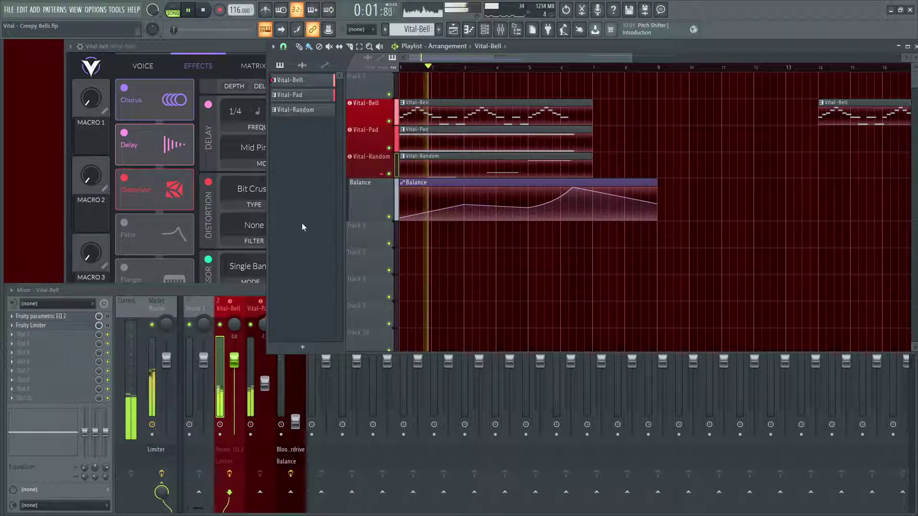
click(264, 215)
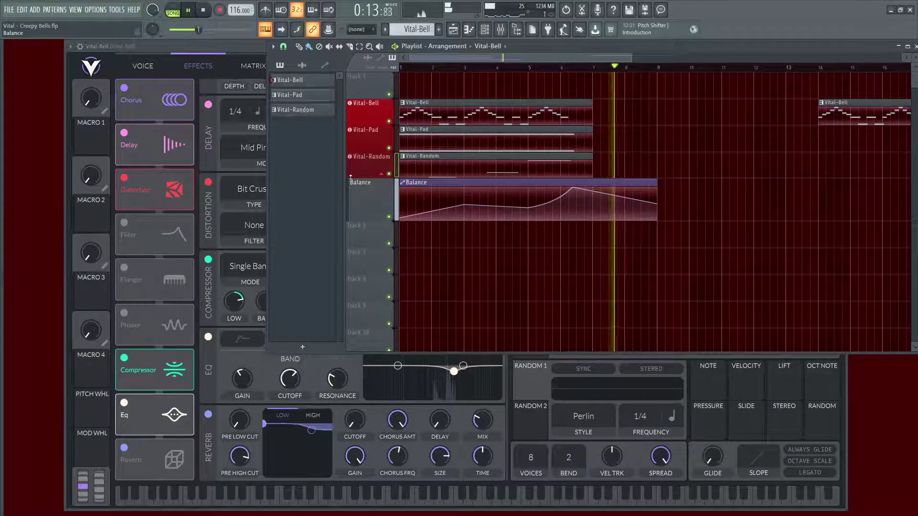
Step: Hide the playlist with F5 and show Vital's voice page with both oscillators
key(F5)
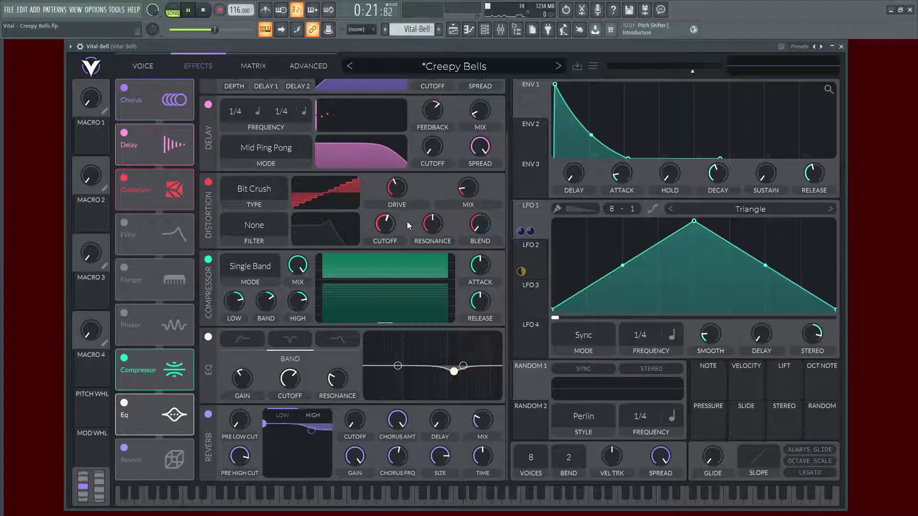
click(129, 66)
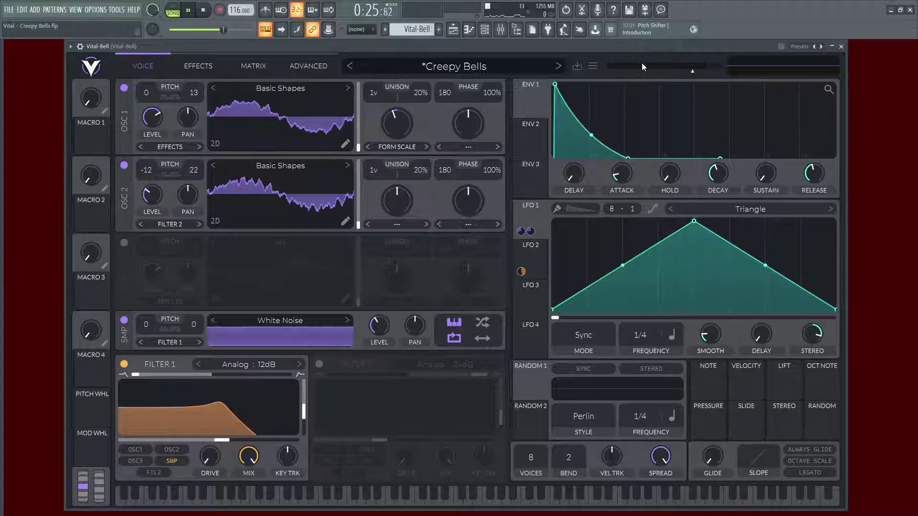